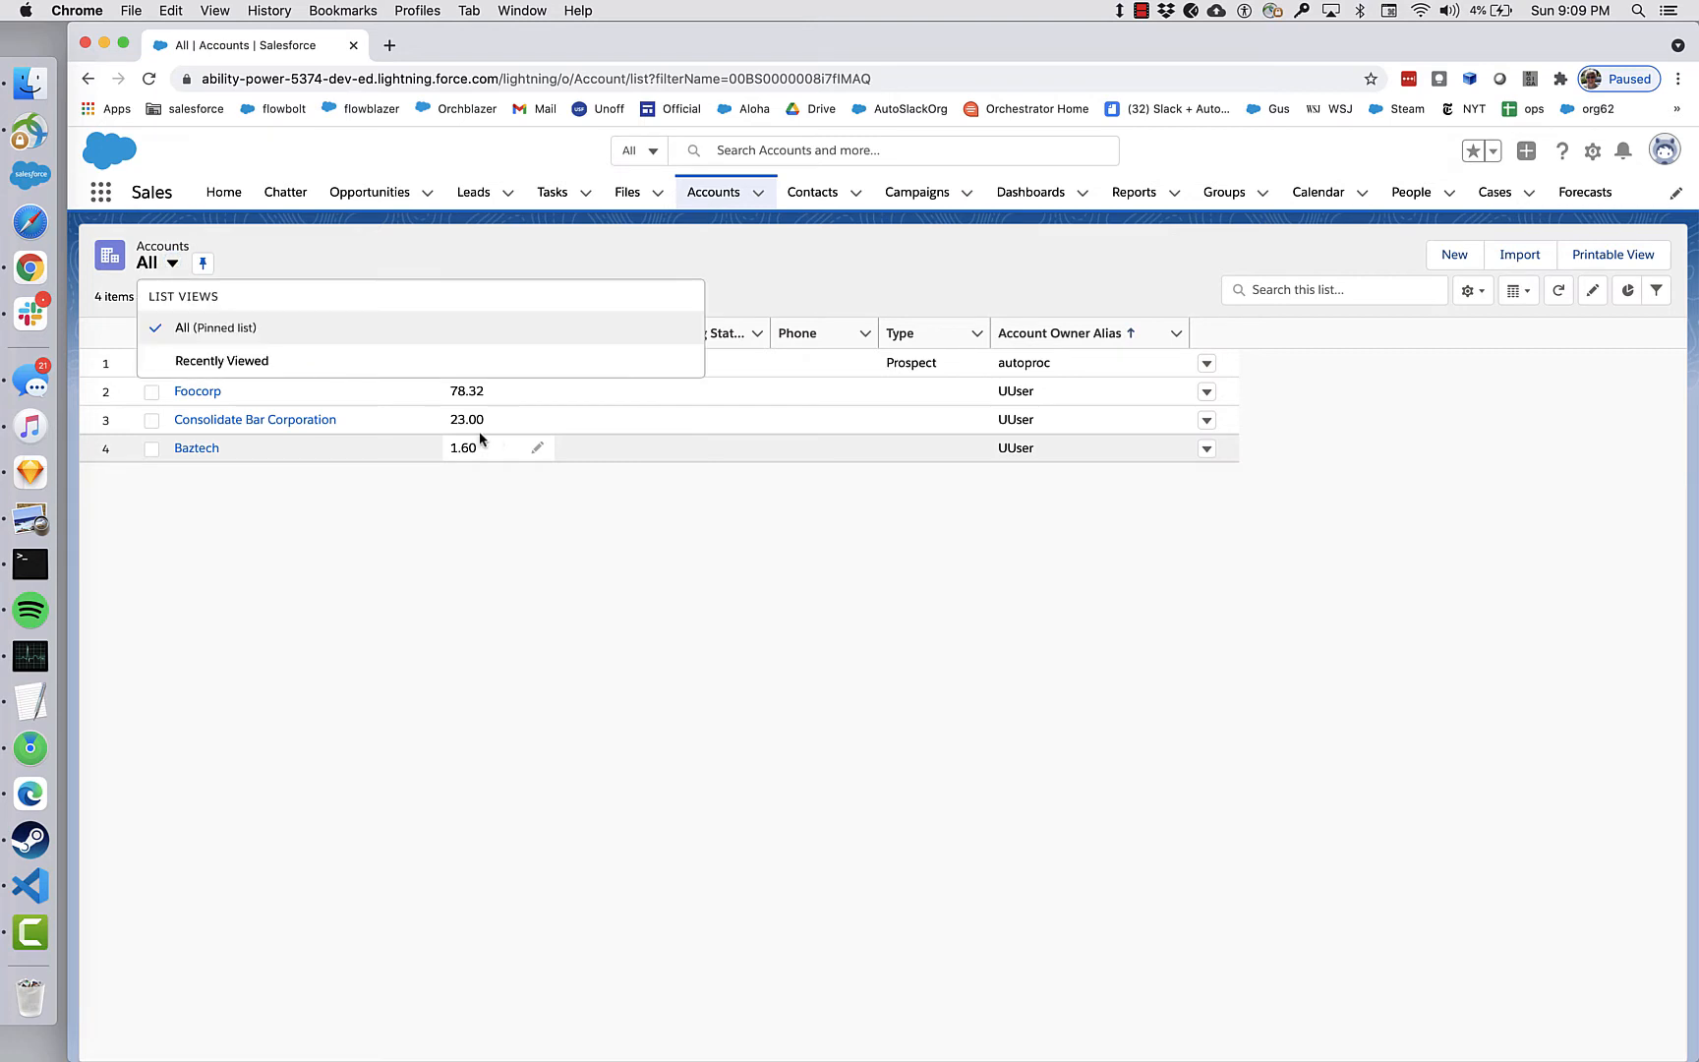
Review the Calculate Collection Values action's object, field name and input collection settings in the DemoFlowCollectionCalculate flow.
{"action": "left_click", "coordinate": [619, 513]}
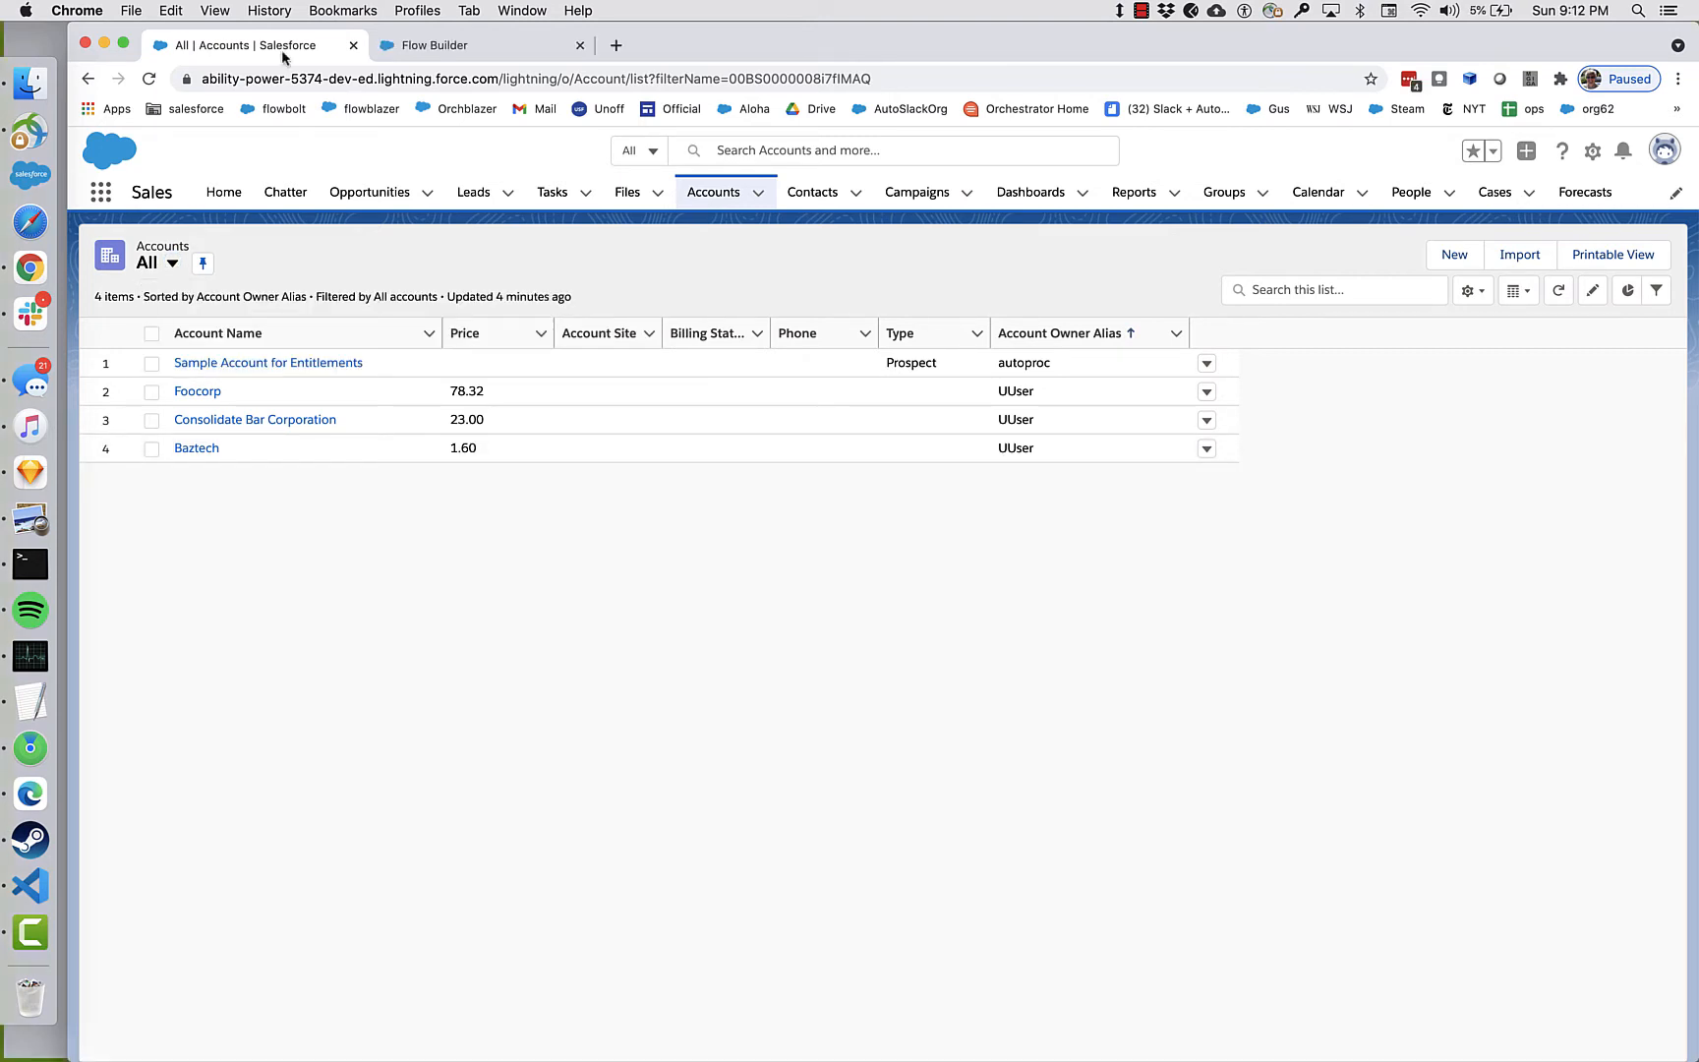
{"action": "left_click", "coordinate": [415, 46]}
{"action": "double_click", "coordinate": [707, 533]}
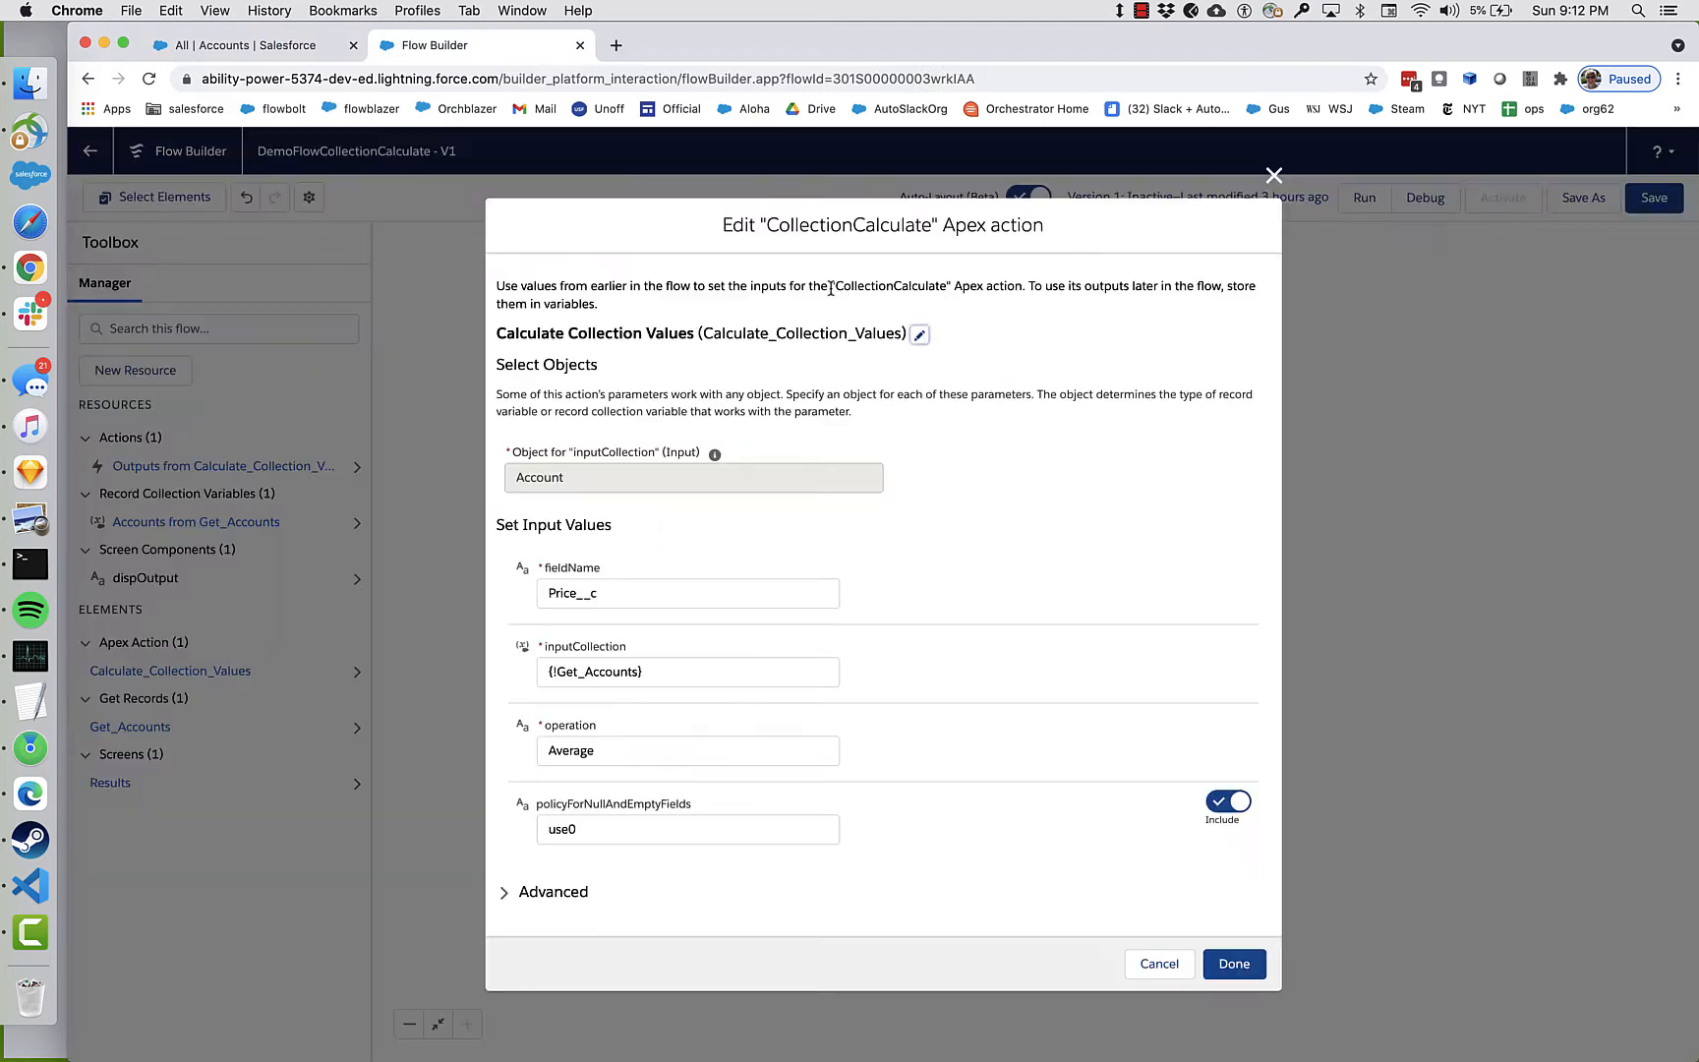
{"action": "left_click_drag", "start_coordinate": [832, 285], "coordinate": [958, 282]}
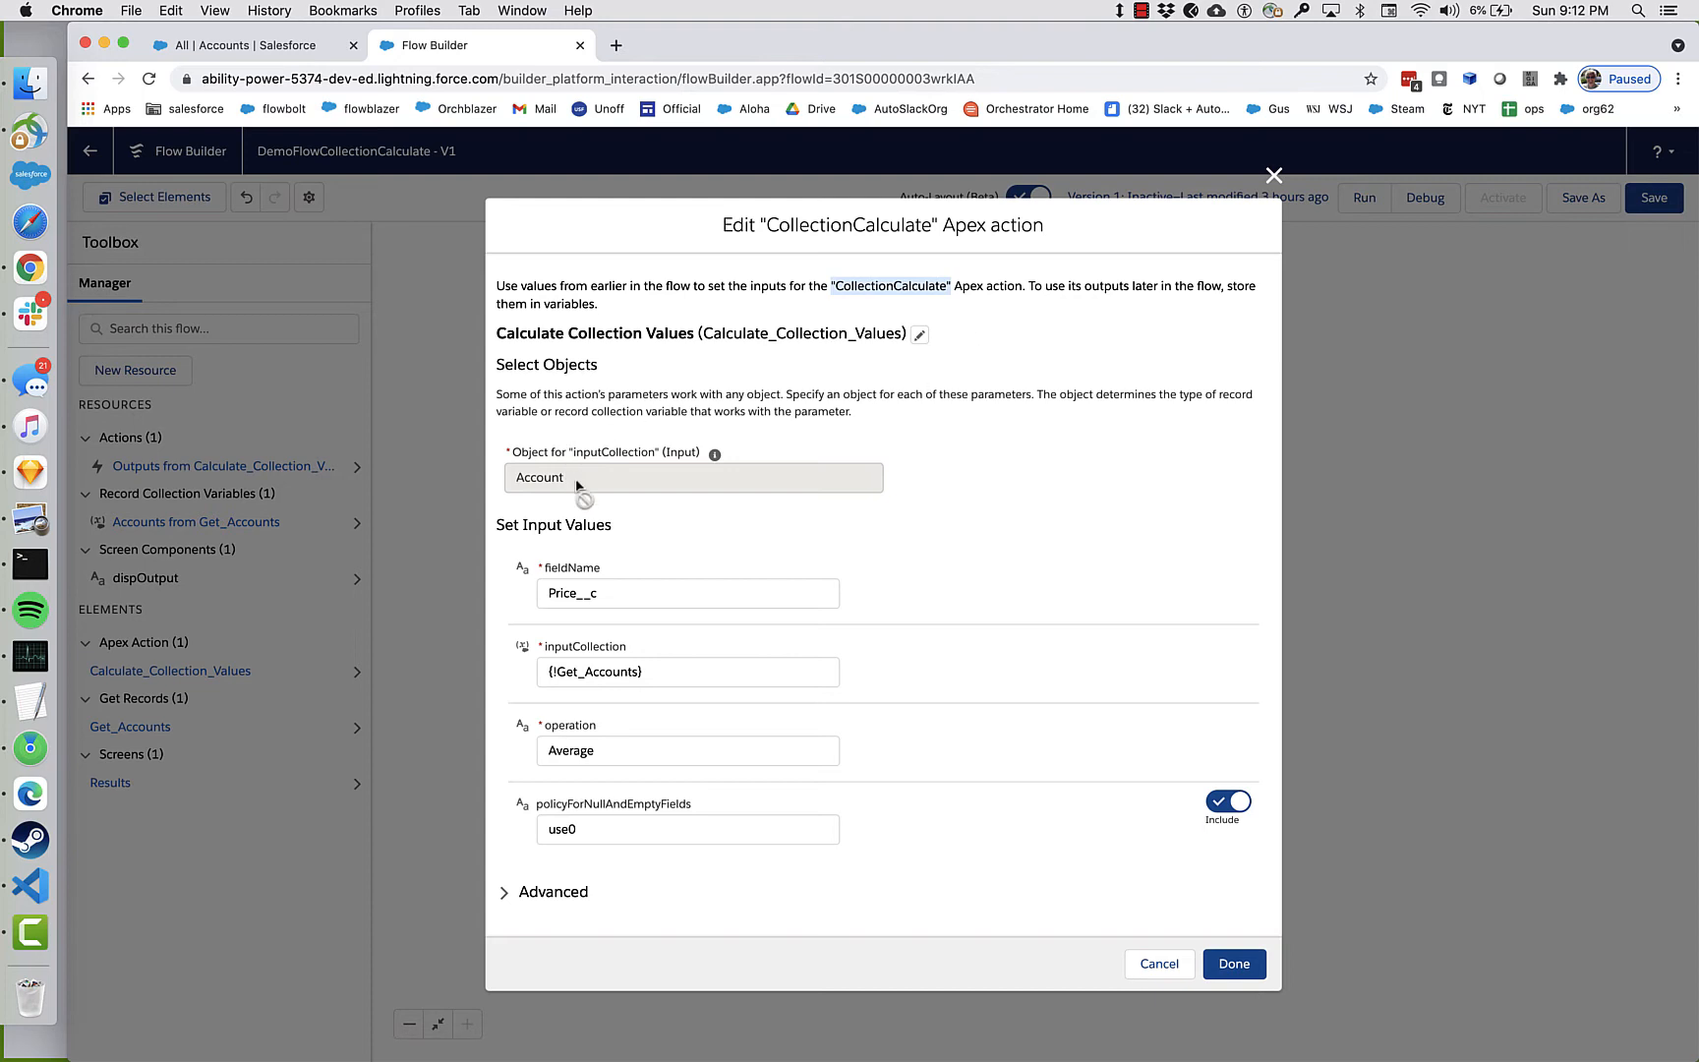
{"action": "left_click_drag", "start_coordinate": [578, 485], "coordinate": [516, 476]}
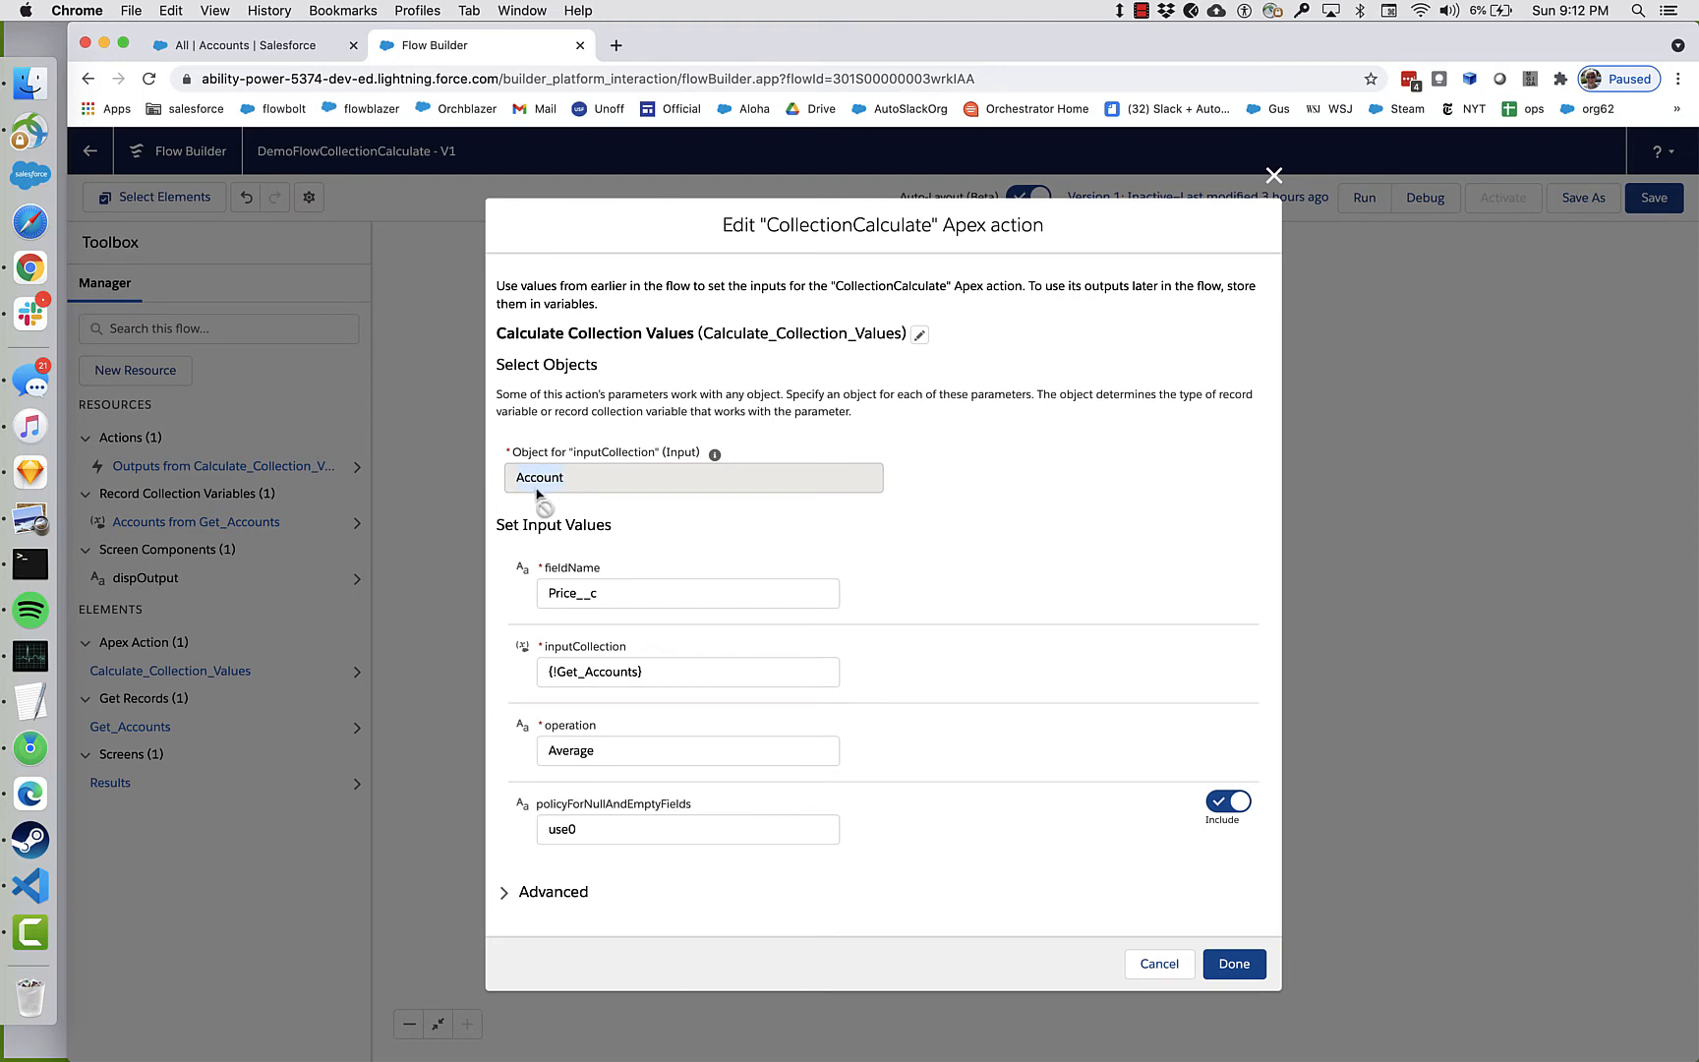
{"action": "left_click", "coordinate": [549, 591]}
{"action": "left_click_drag", "start_coordinate": [549, 591], "coordinate": [545, 591]}
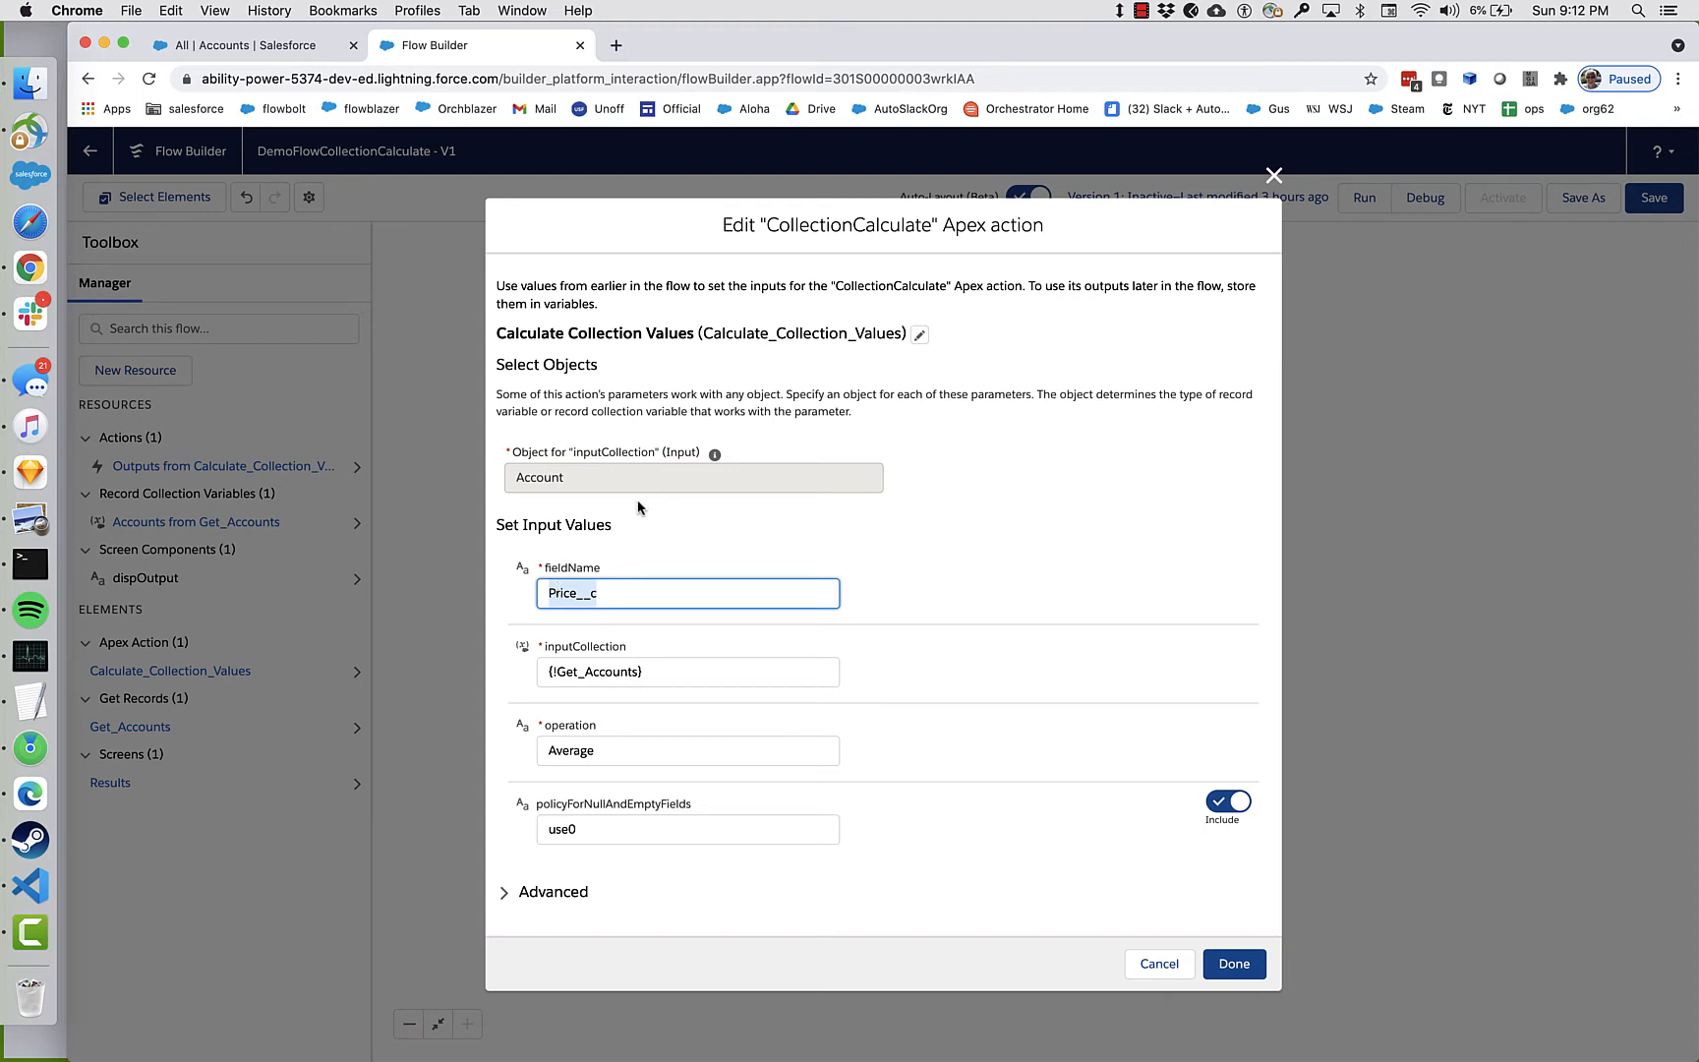
{"action": "left_click_drag", "start_coordinate": [650, 669], "coordinate": [528, 682]}
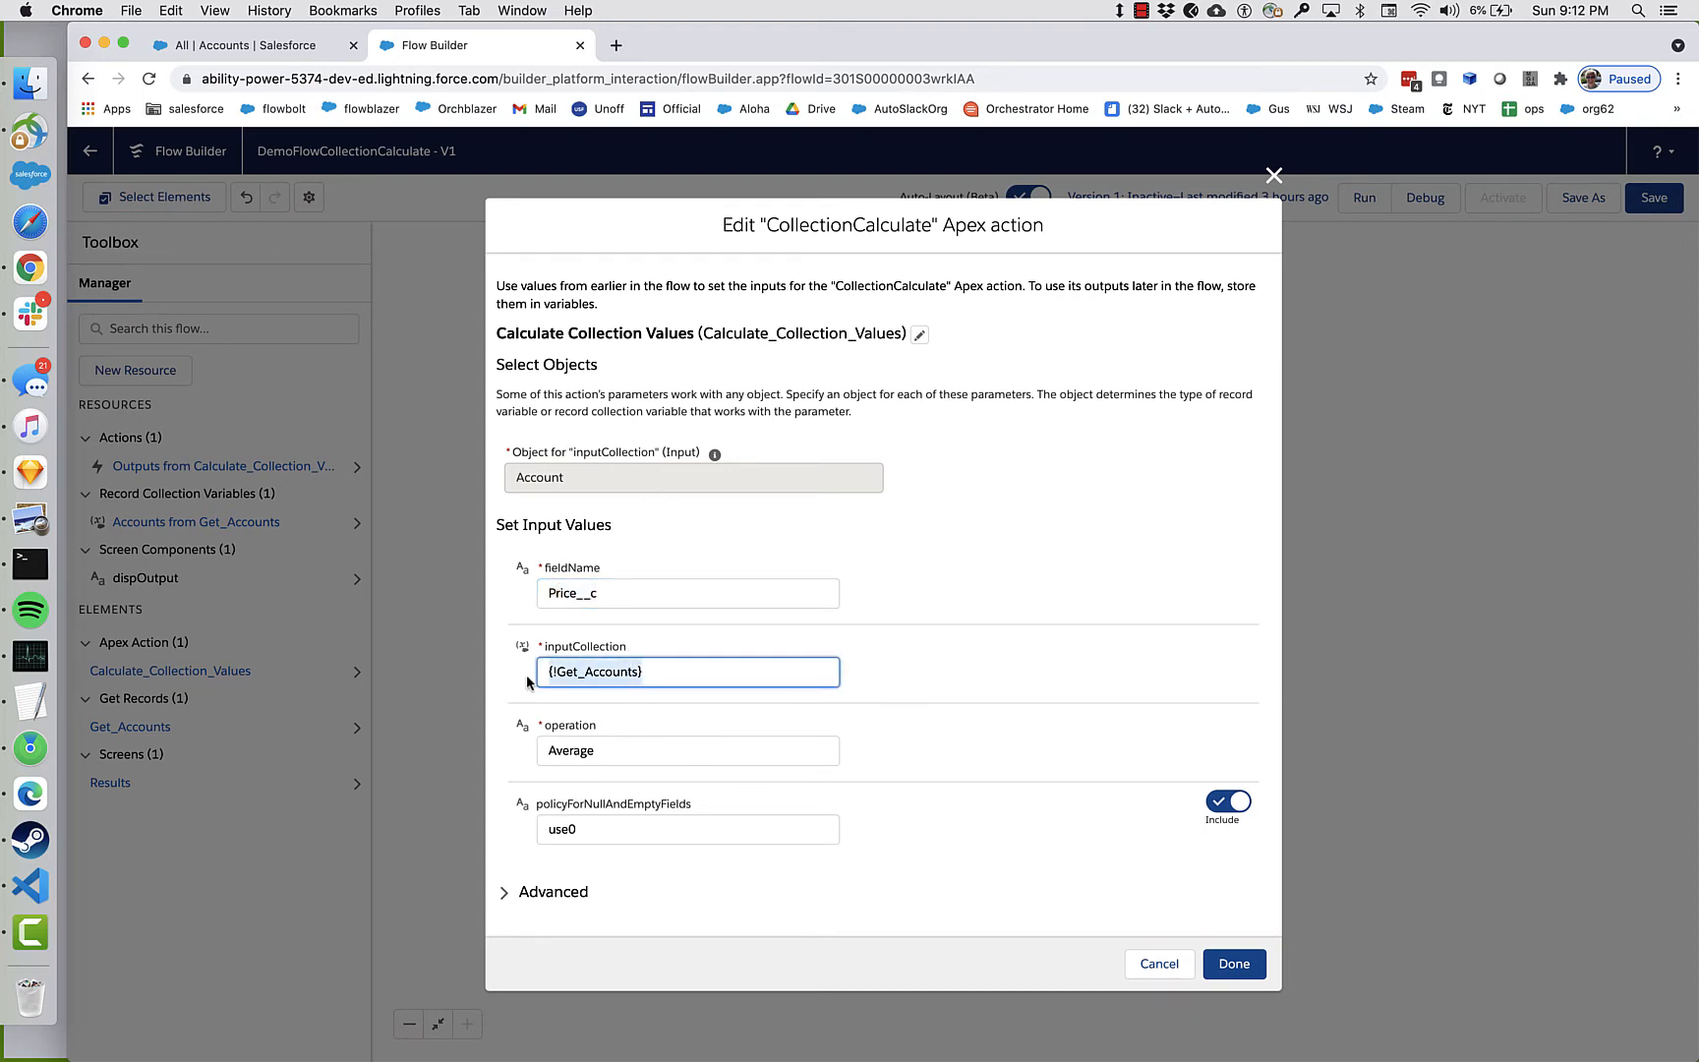
{"action": "left_click", "coordinate": [1212, 972]}
Examine the Get Accounts element's filter conditions and compare them with the account list.
{"action": "double_click", "coordinate": [651, 392]}
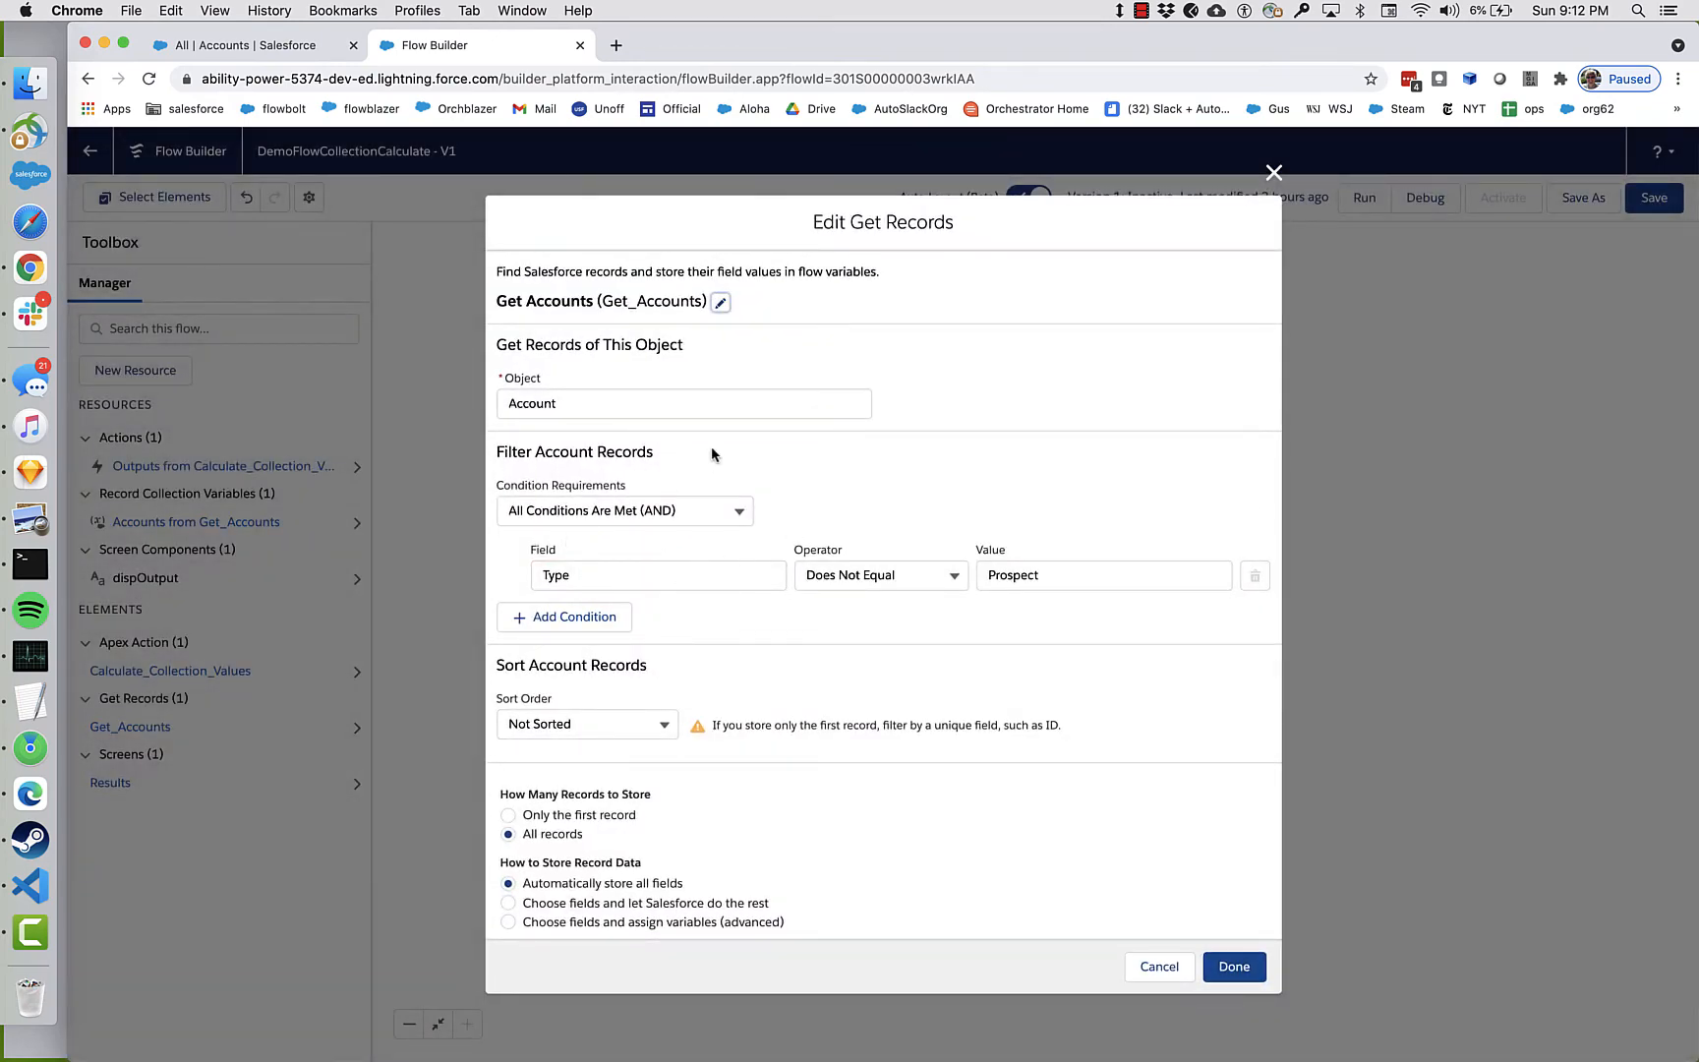
{"action": "left_click", "coordinate": [1160, 969]}
{"action": "left_click", "coordinate": [274, 43]}
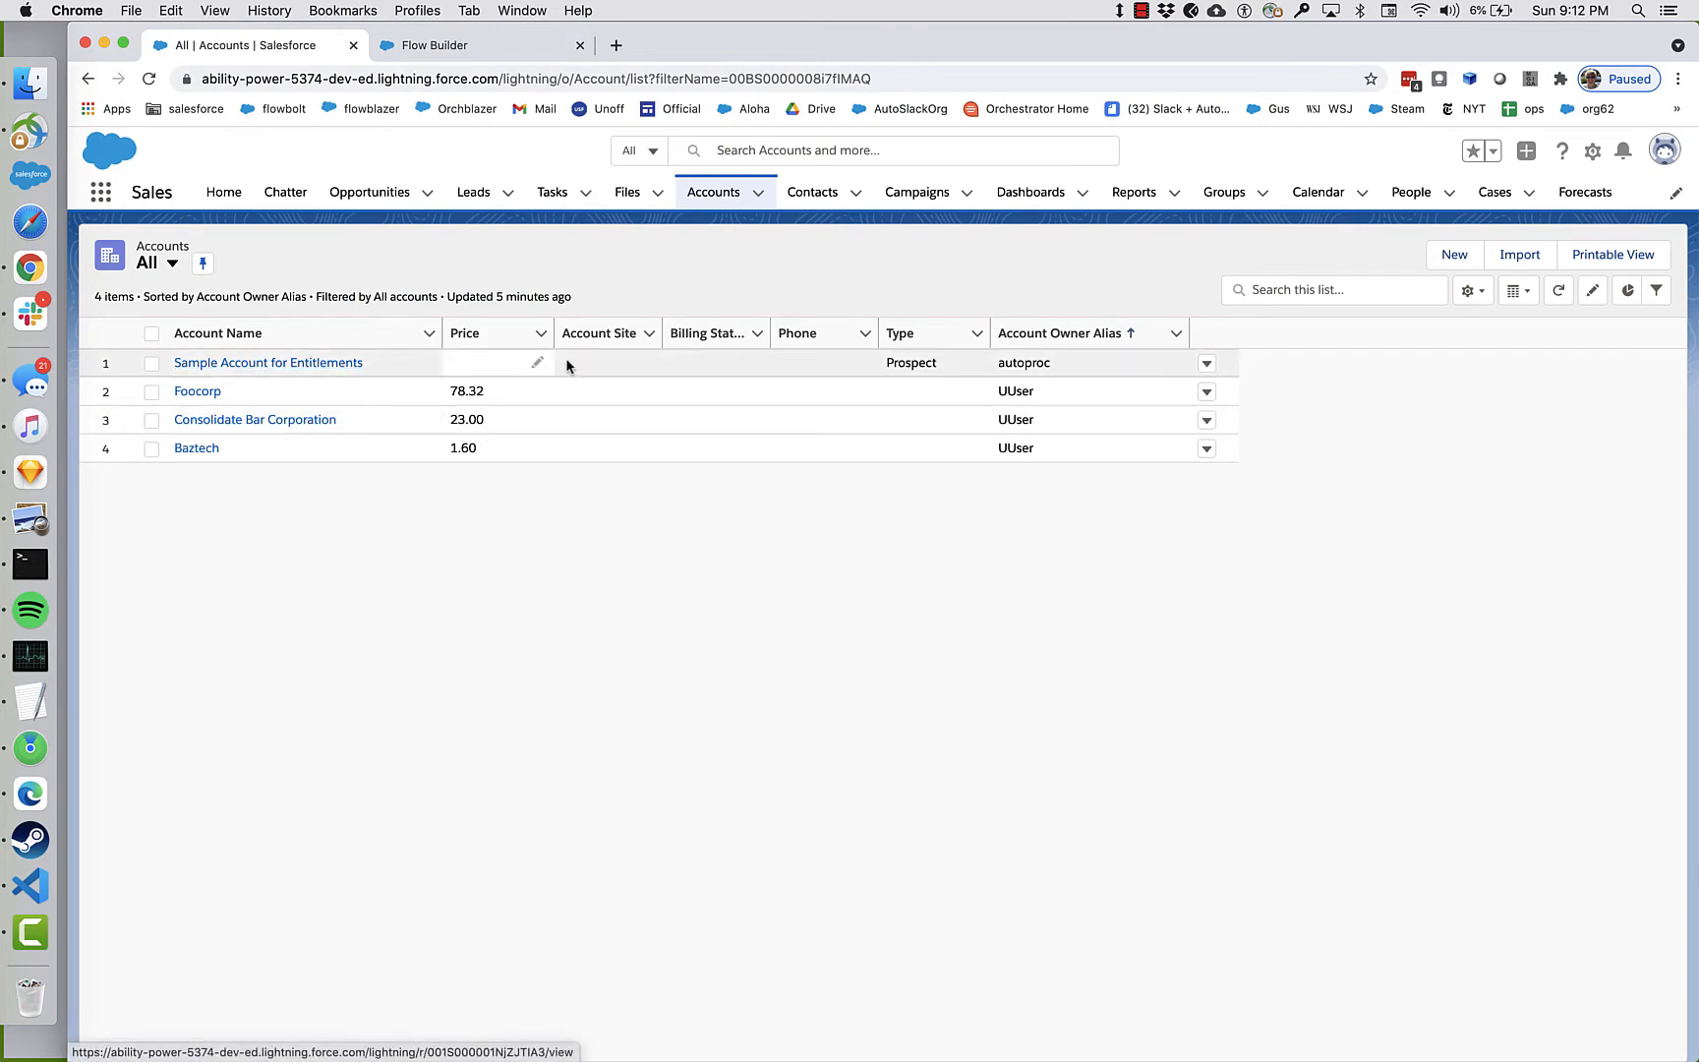
{"action": "left_click", "coordinate": [547, 49]}
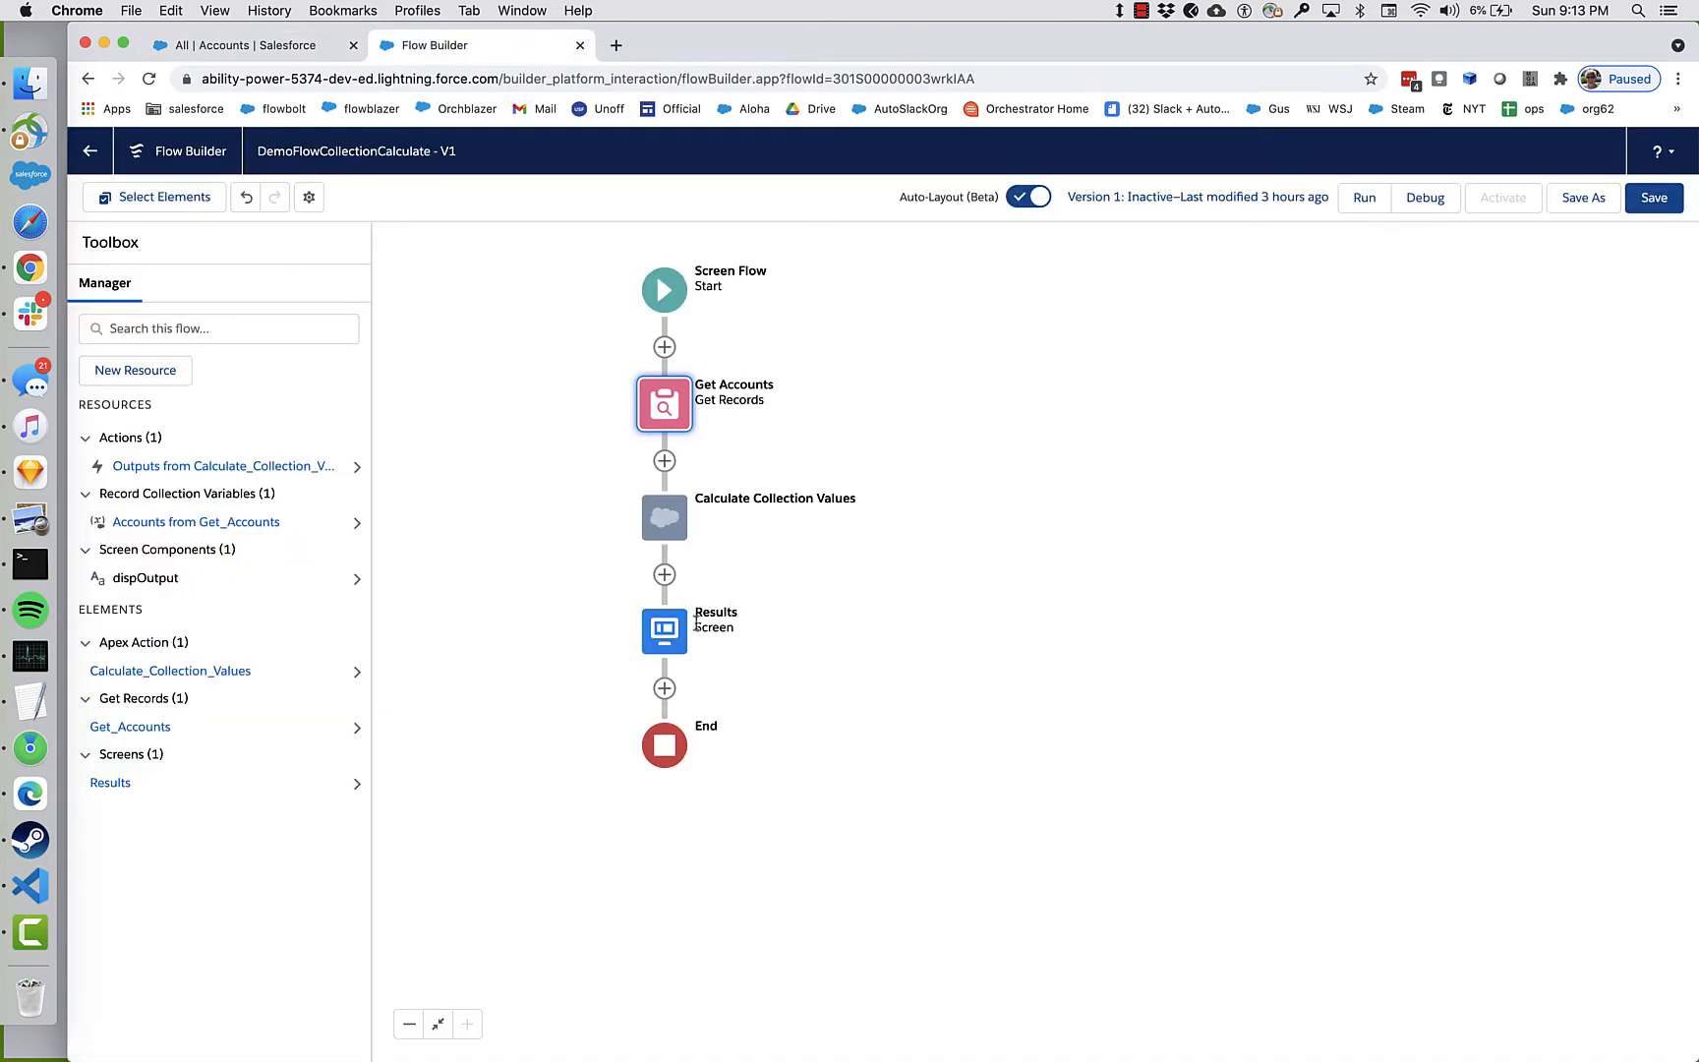
Set the Calculate Collection Values action's operation to Add and save the flow.
{"action": "double_click", "coordinate": [665, 536]}
{"action": "left_click_drag", "start_coordinate": [653, 759], "coordinate": [488, 761]}
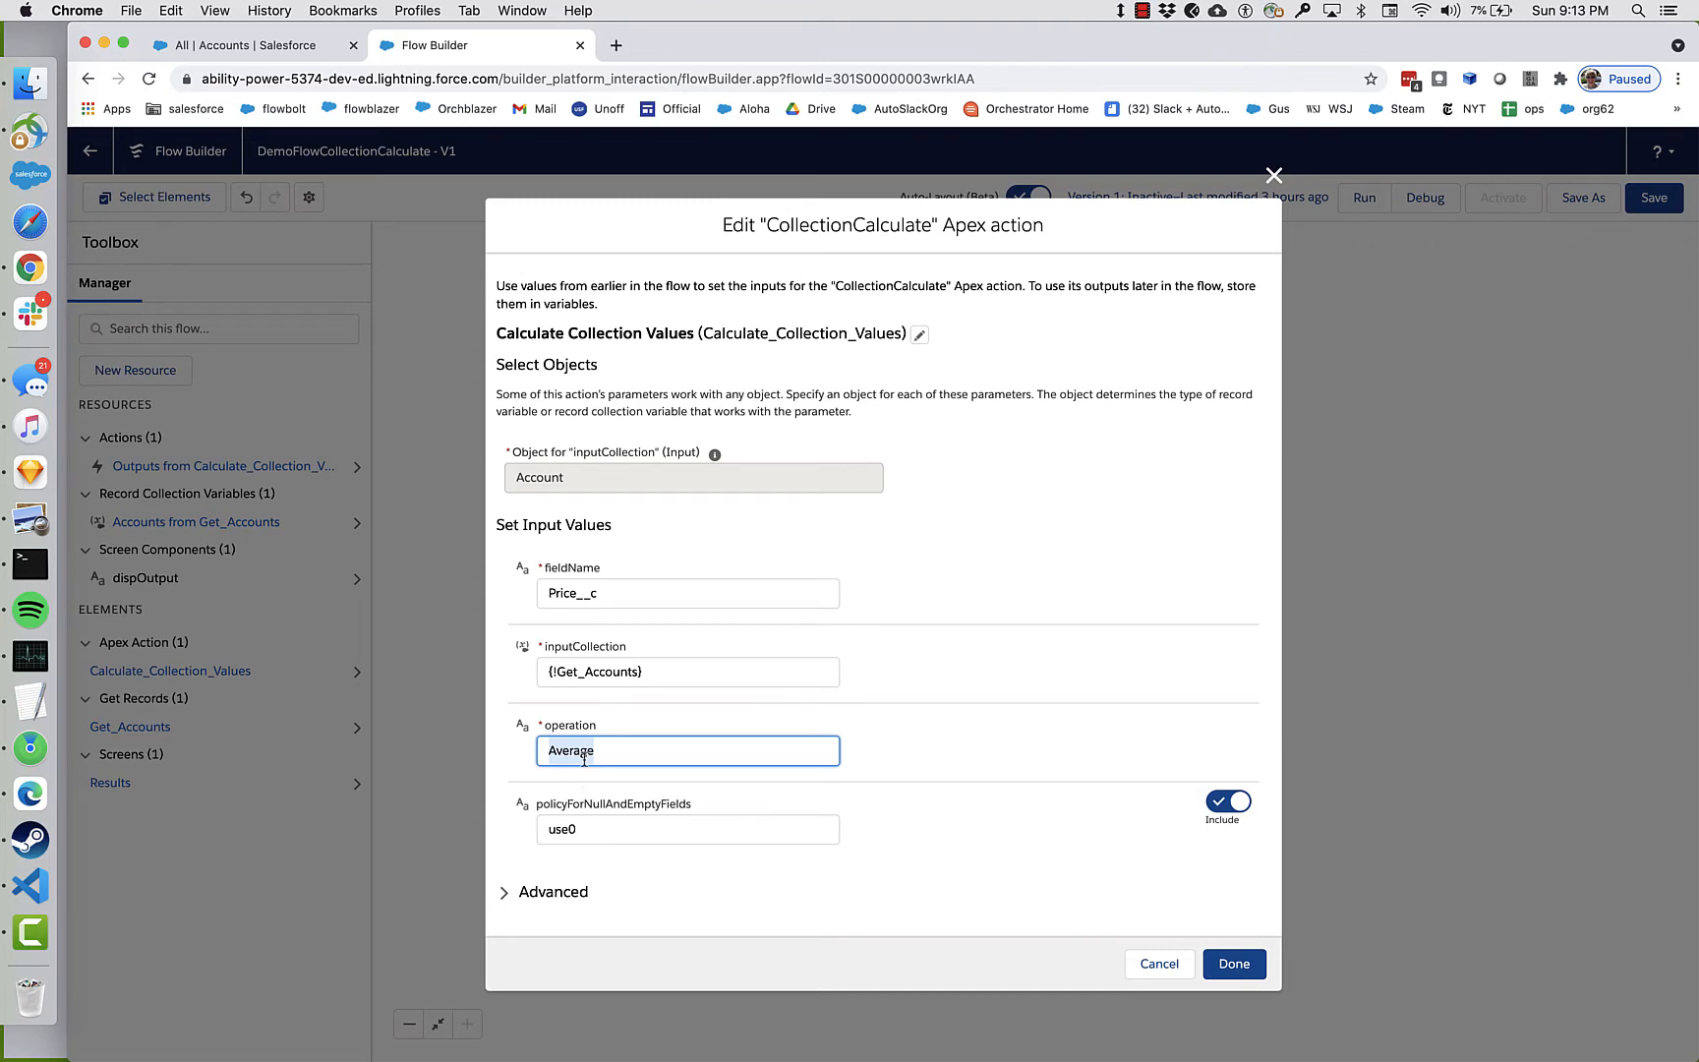
{"action": "type", "text": "Add"}
{"action": "left_click", "coordinate": [1234, 963]}
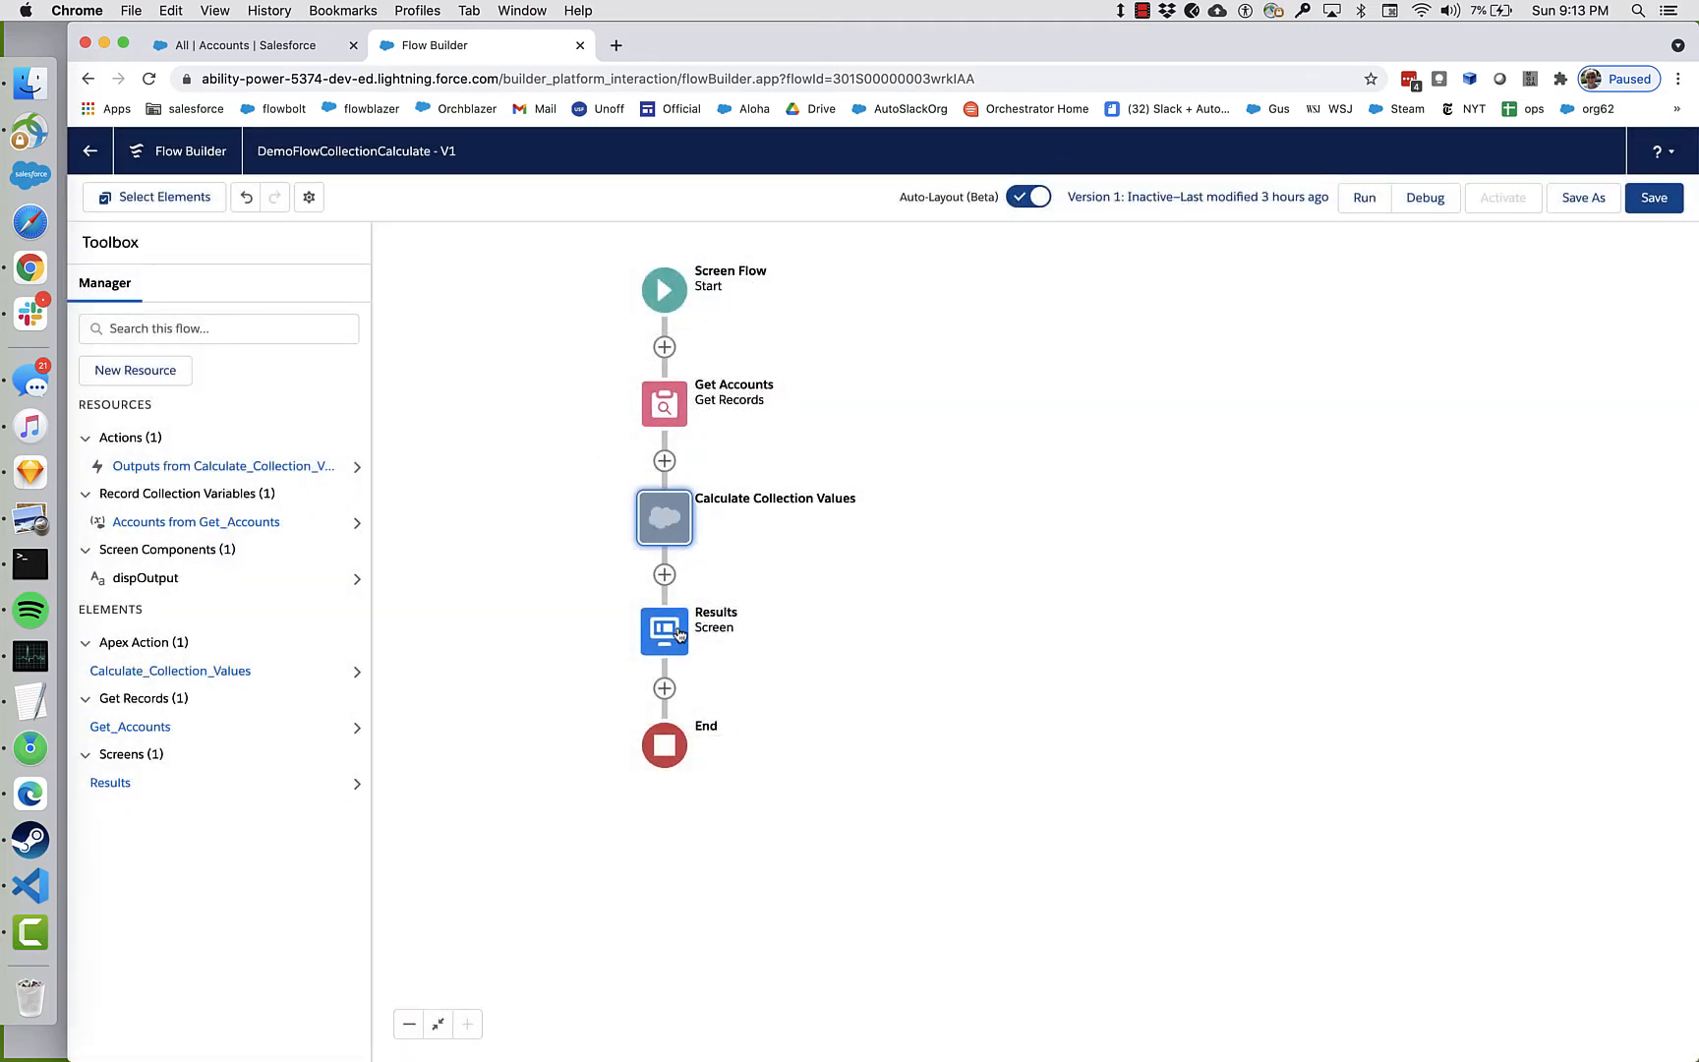
{"action": "left_click", "coordinate": [1654, 197]}
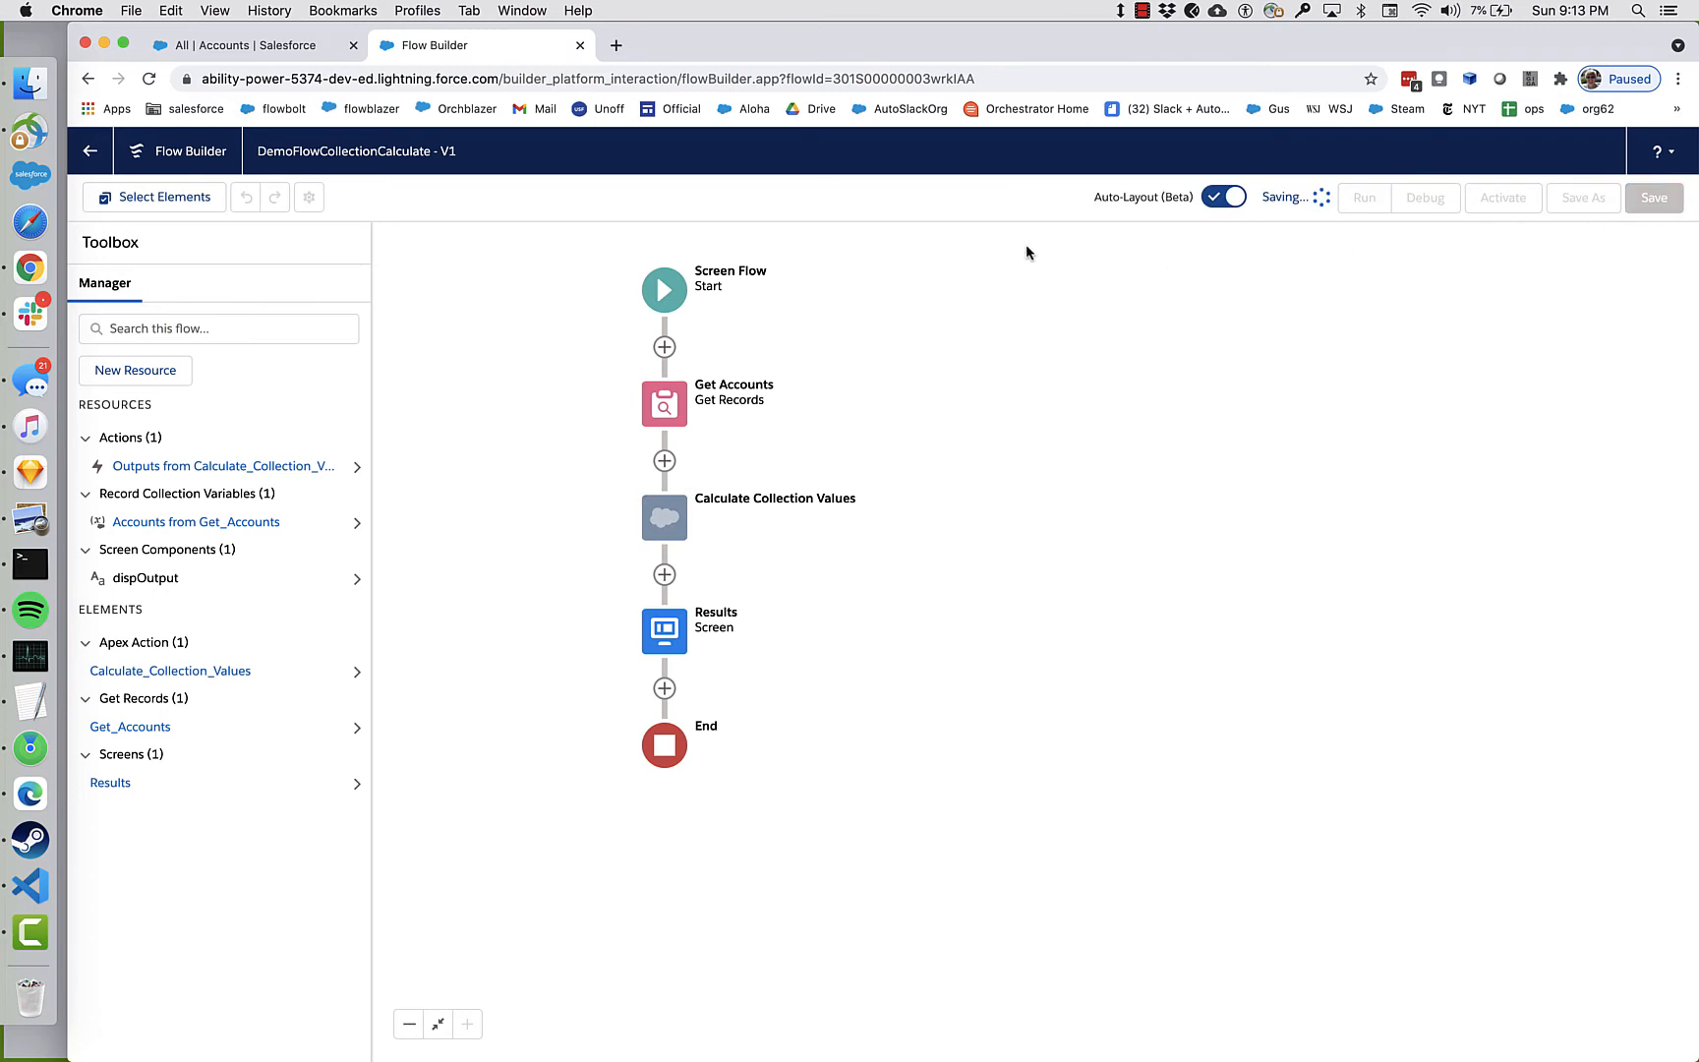
Check the account prices in the list, save the flow as a new version and run it.
{"action": "left_click", "coordinate": [249, 54]}
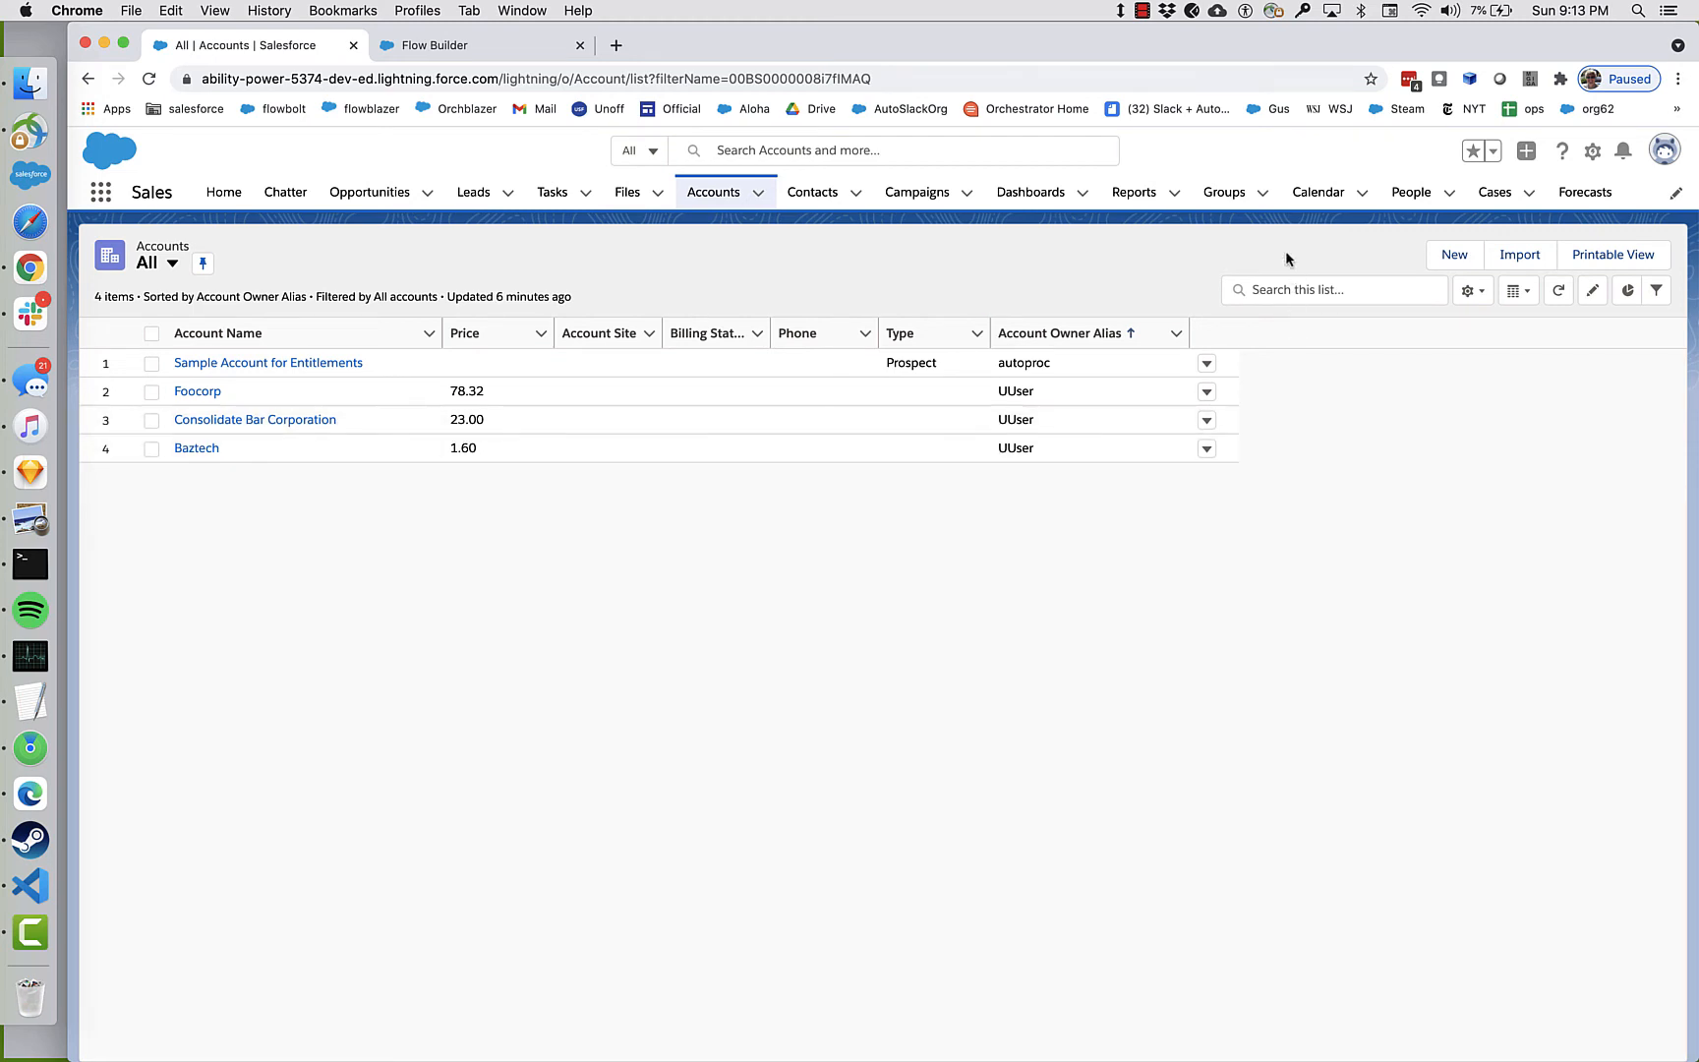
{"action": "left_click", "coordinate": [453, 49]}
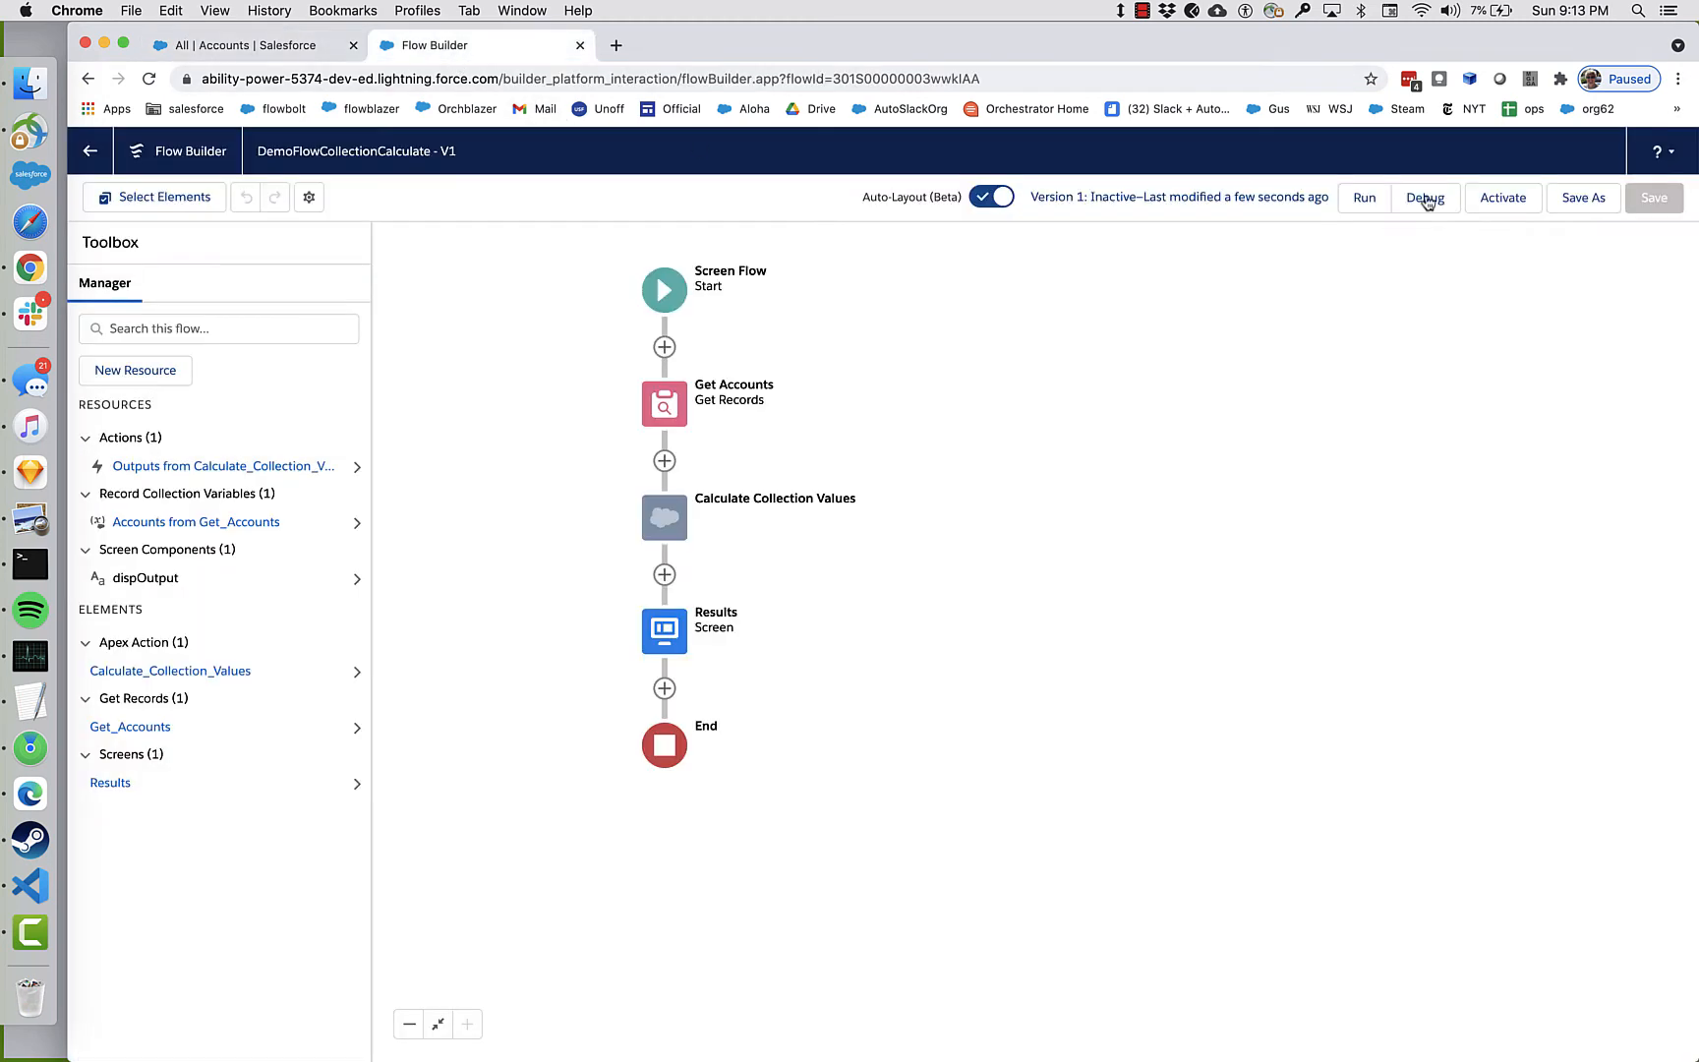
{"action": "left_click", "coordinate": [1593, 204]}
{"action": "left_click", "coordinate": [1234, 748]}
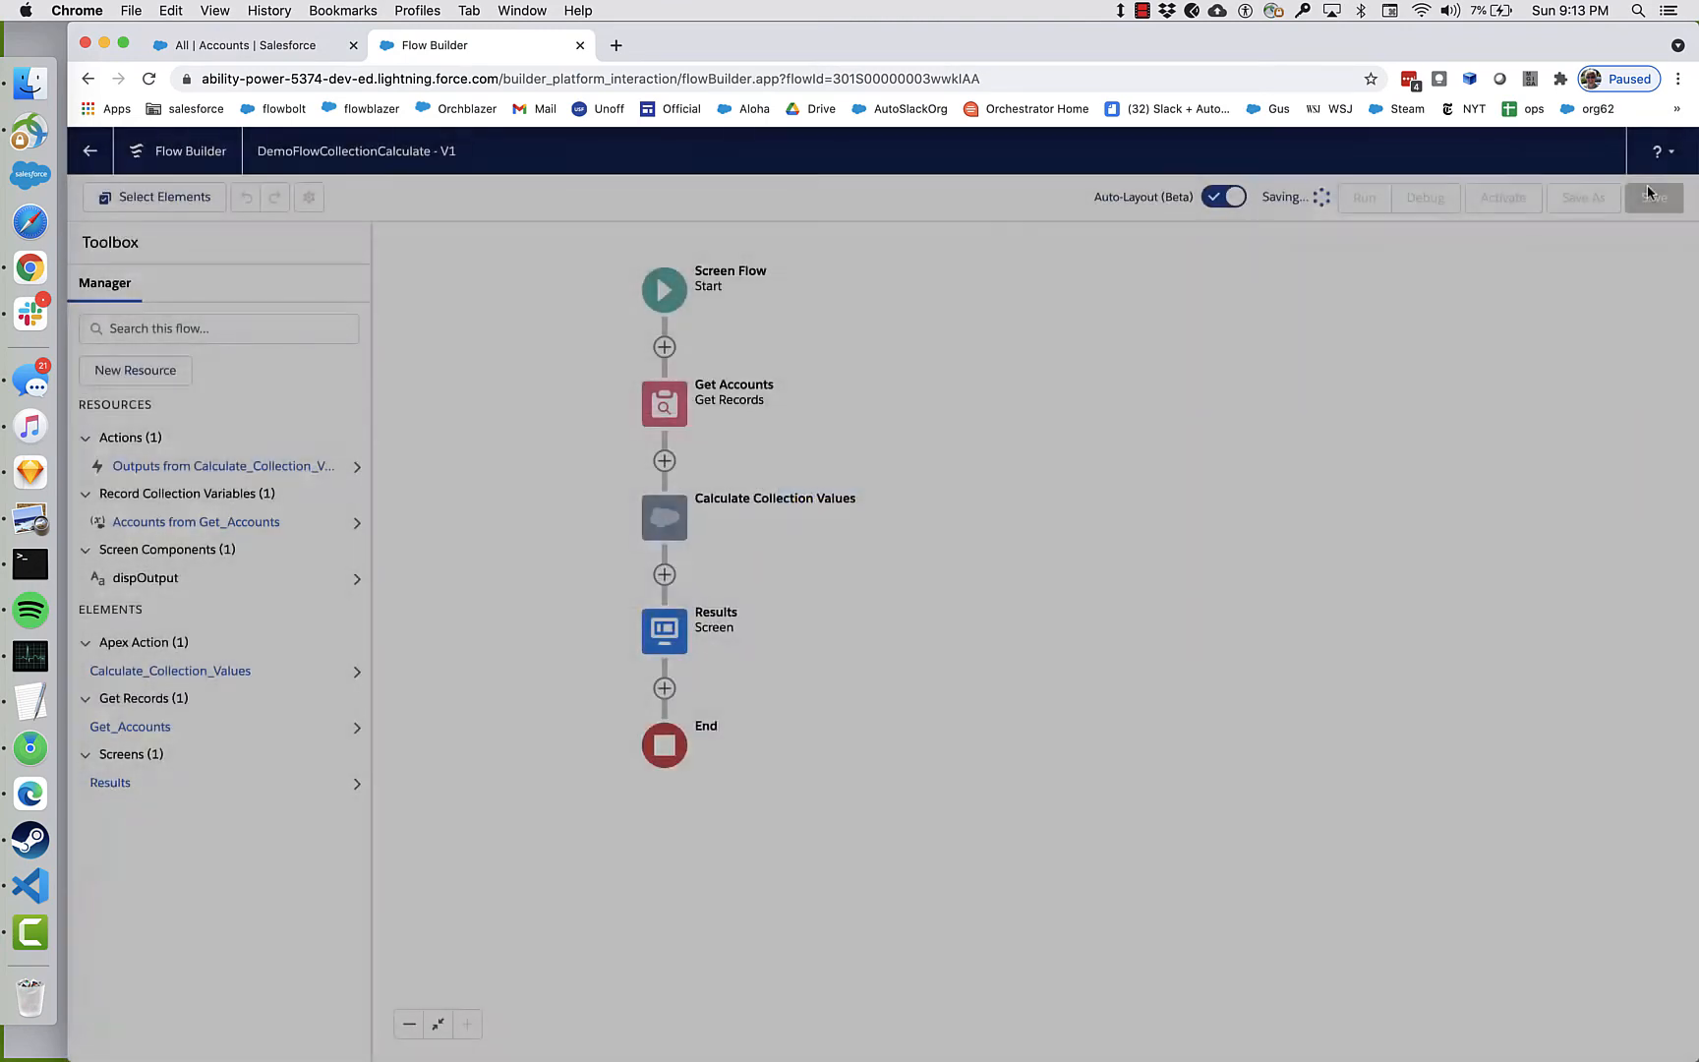
{"action": "left_click", "coordinate": [1372, 193]}
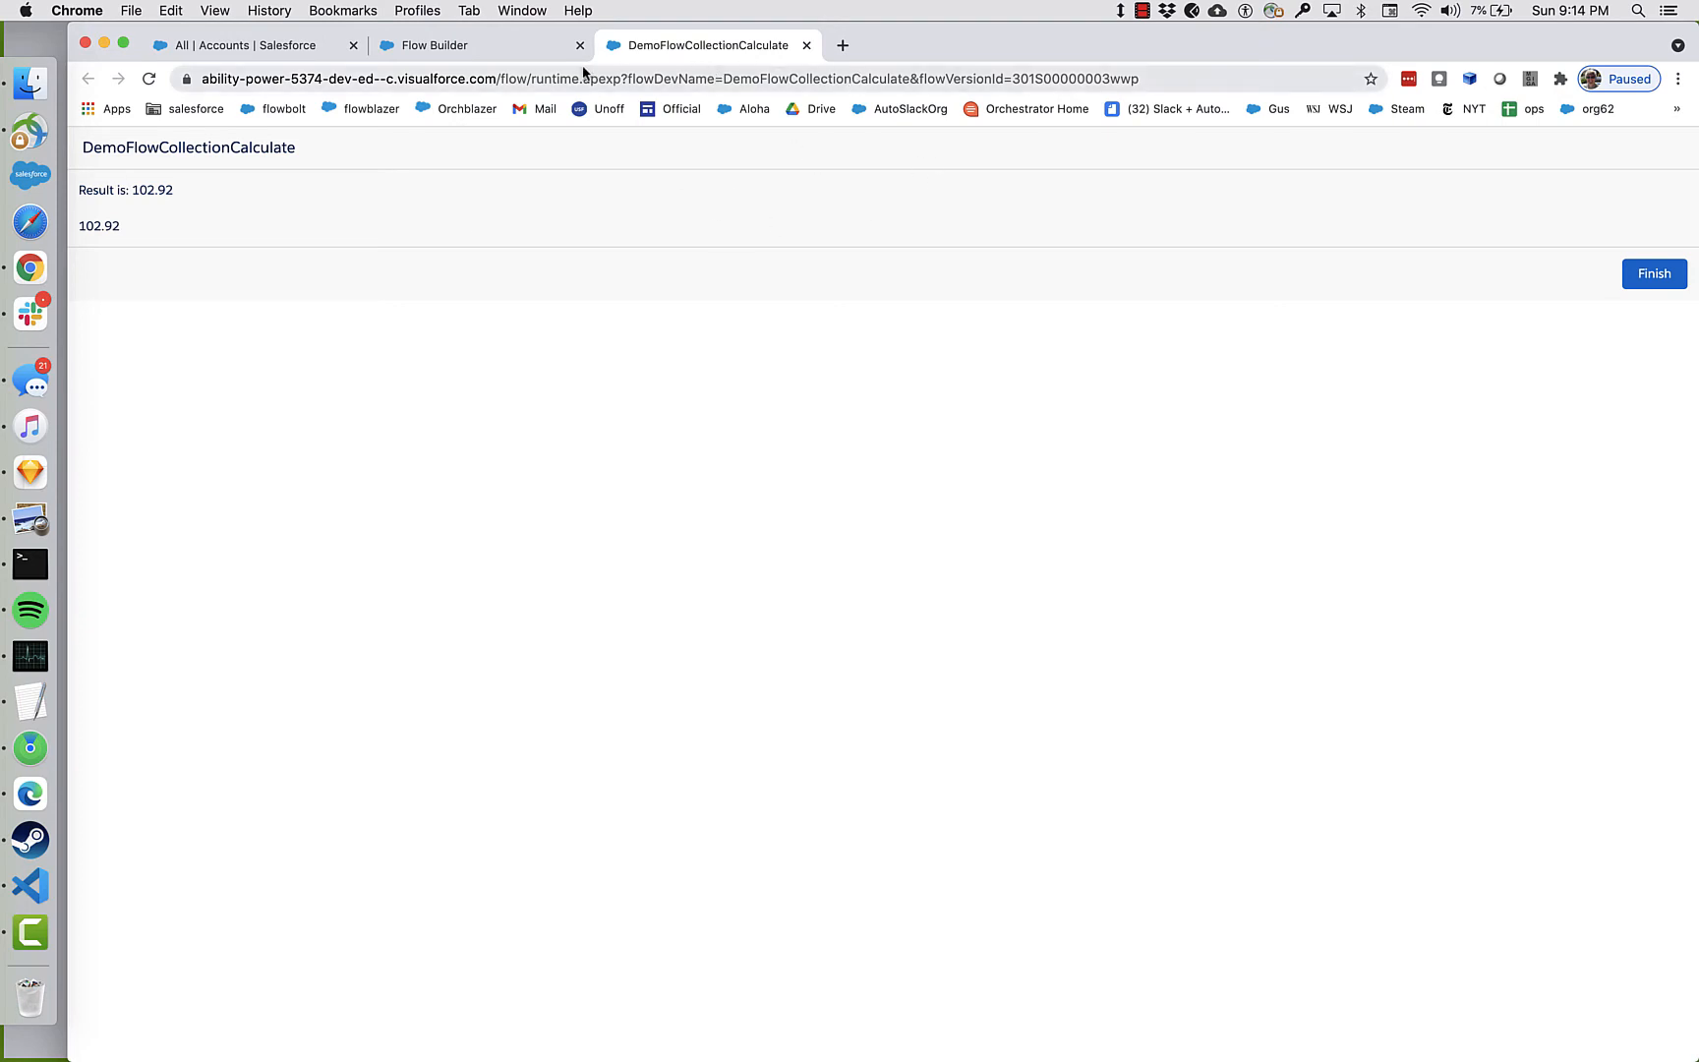
Examine the advanced options of the Calculate Collection Values action, including manual variable assignment.
{"action": "left_click", "coordinate": [512, 57]}
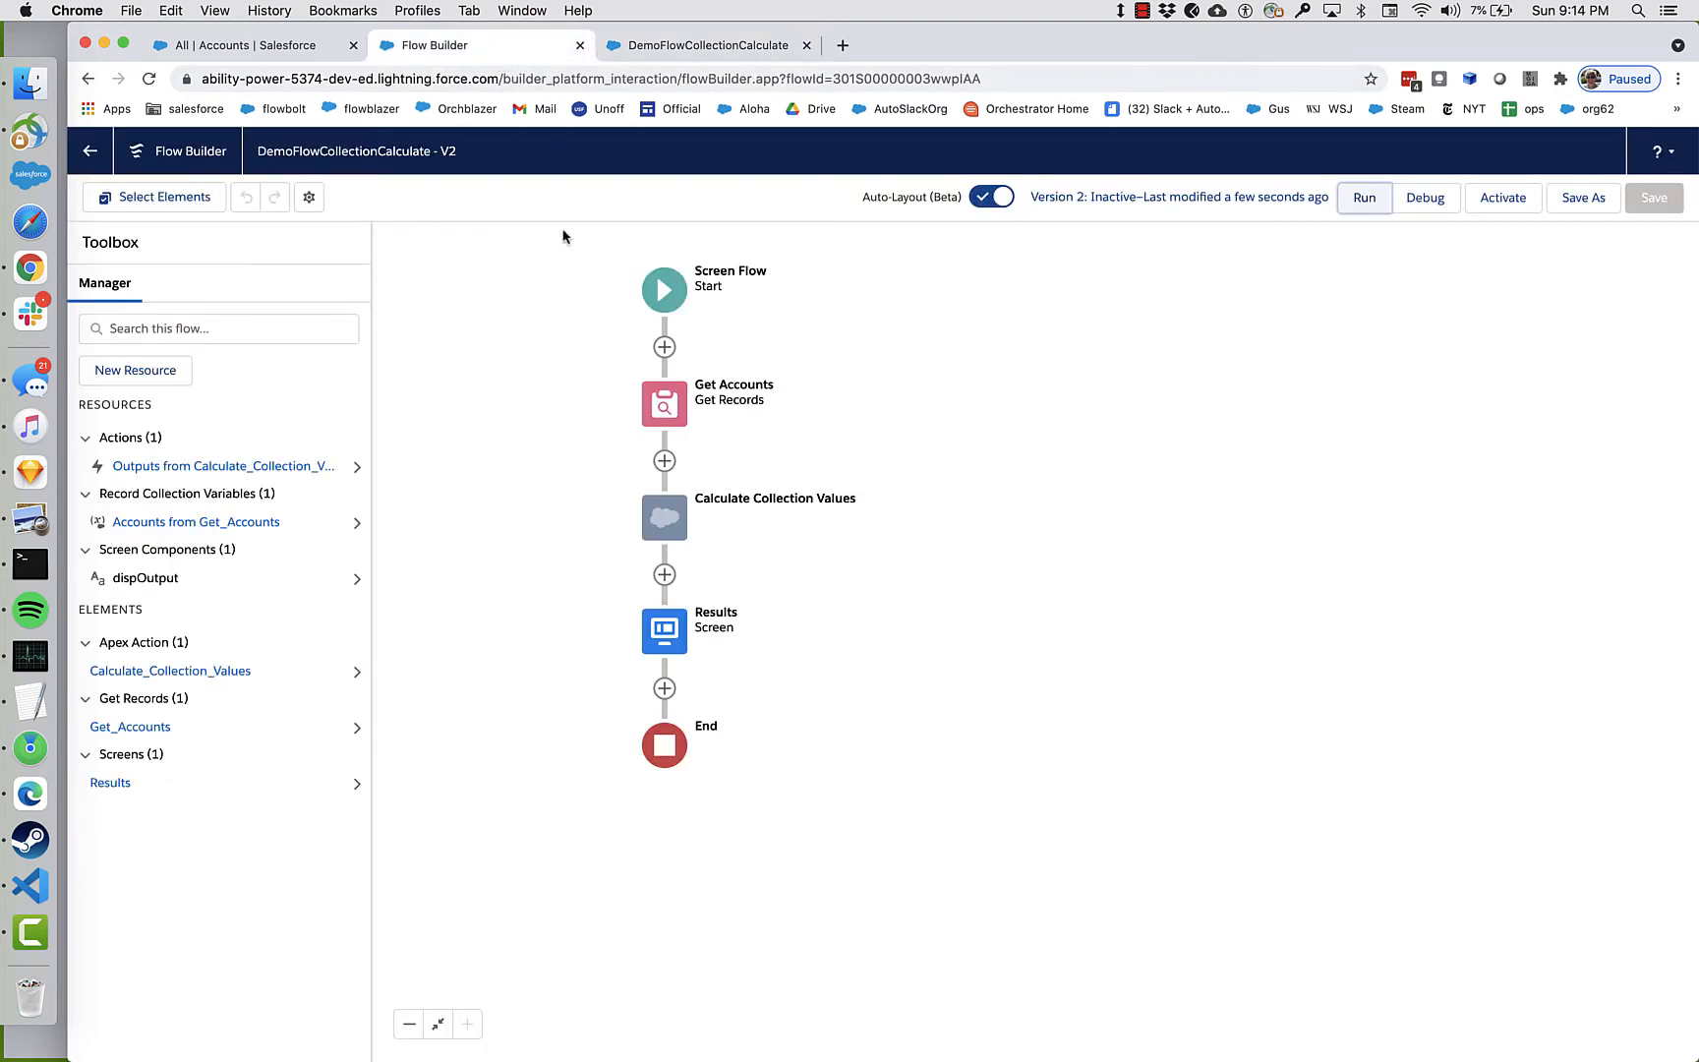
{"action": "double_click", "coordinate": [665, 517]}
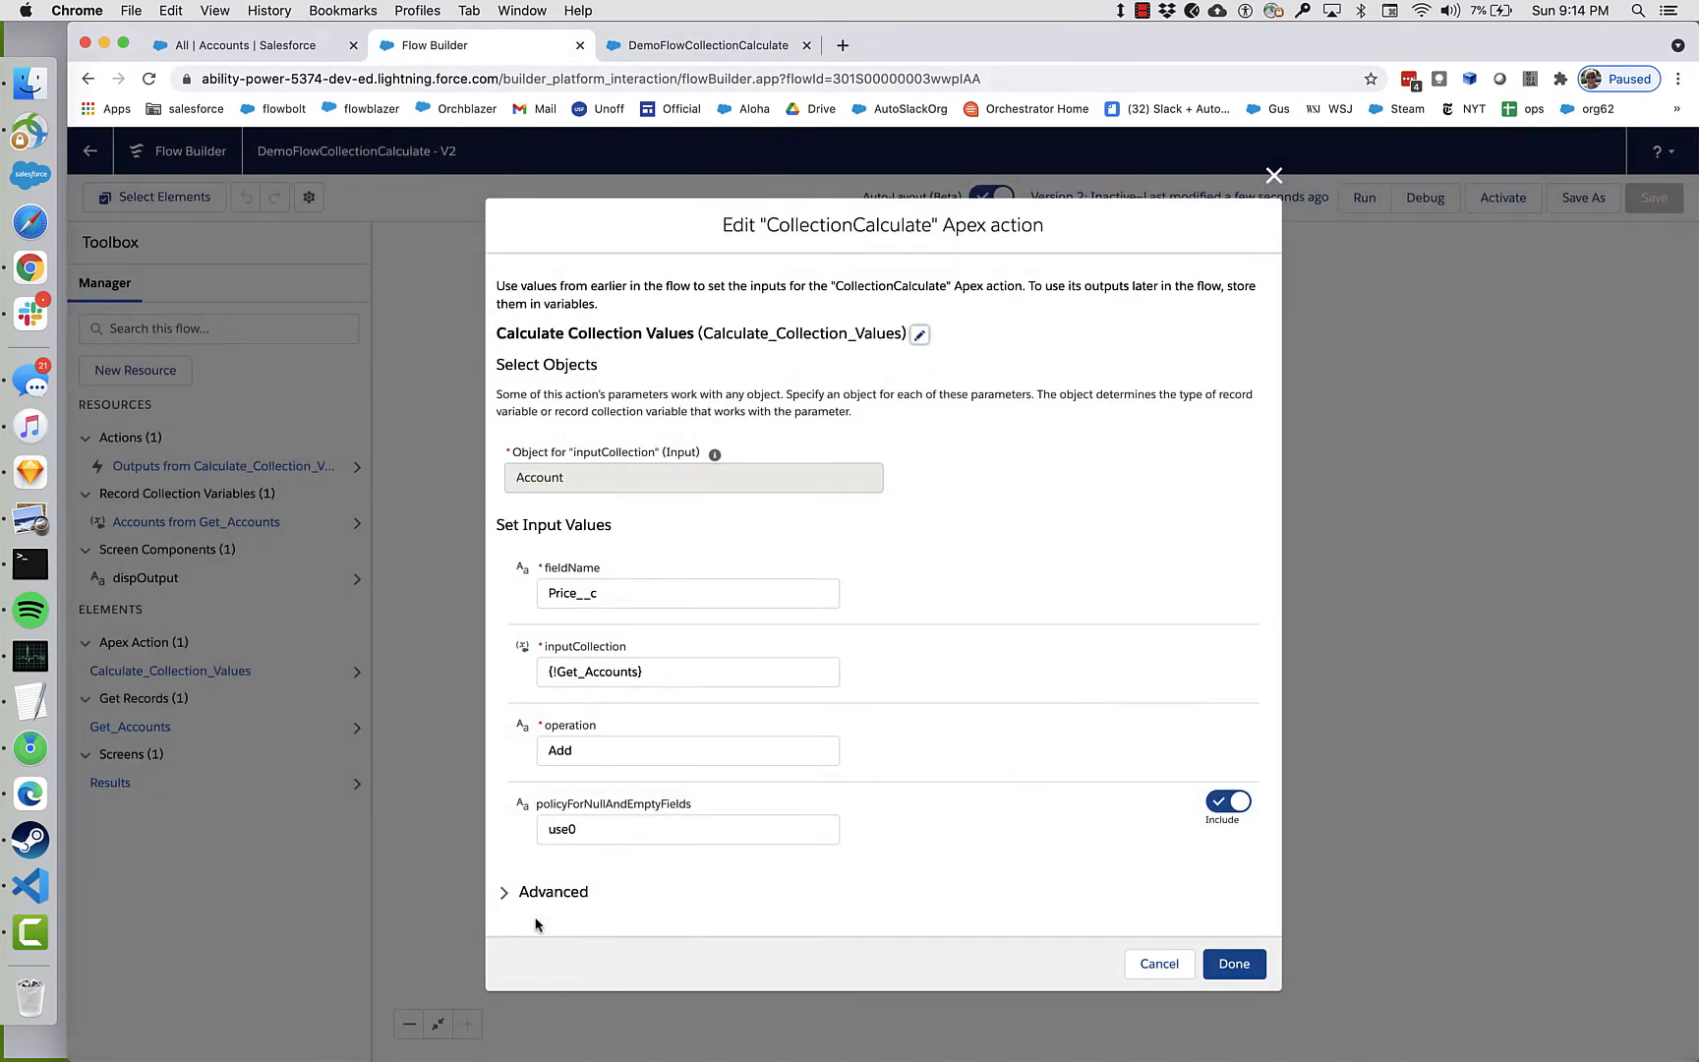
{"action": "left_click", "coordinate": [508, 894]}
{"action": "scroll", "coordinate": [660, 914], "scroll_direction": "down", "scroll_amount": 5}
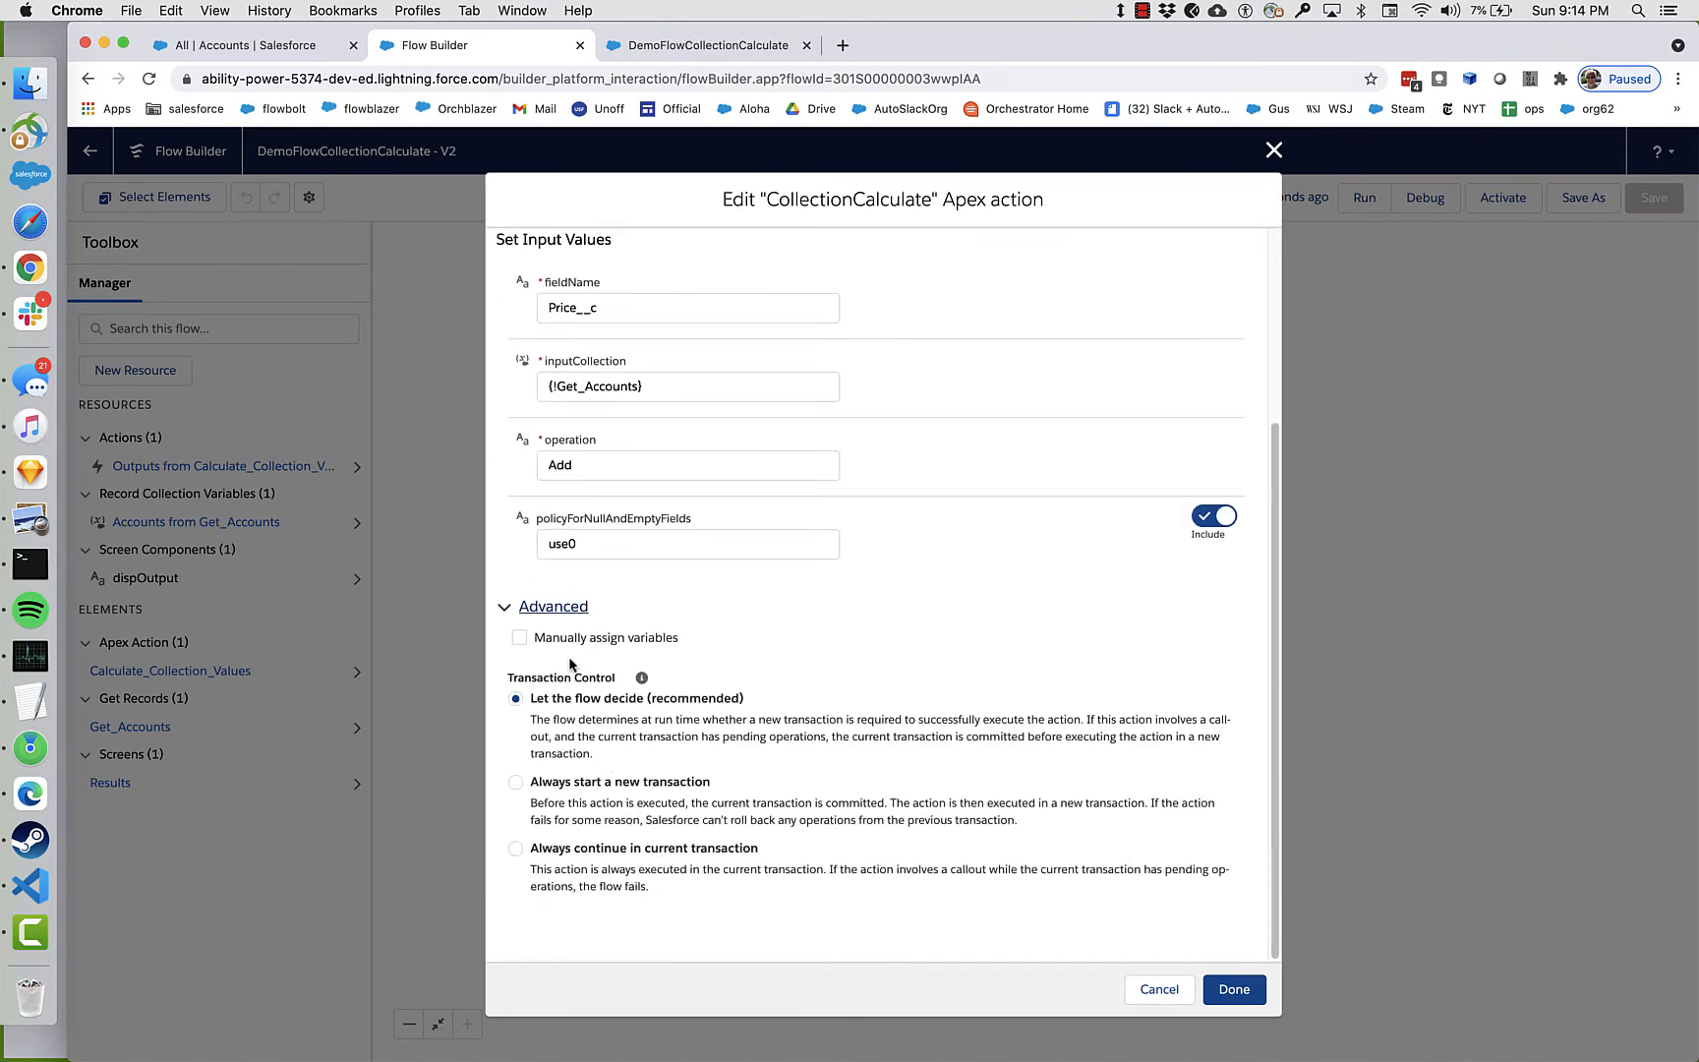
{"action": "left_click", "coordinate": [518, 639]}
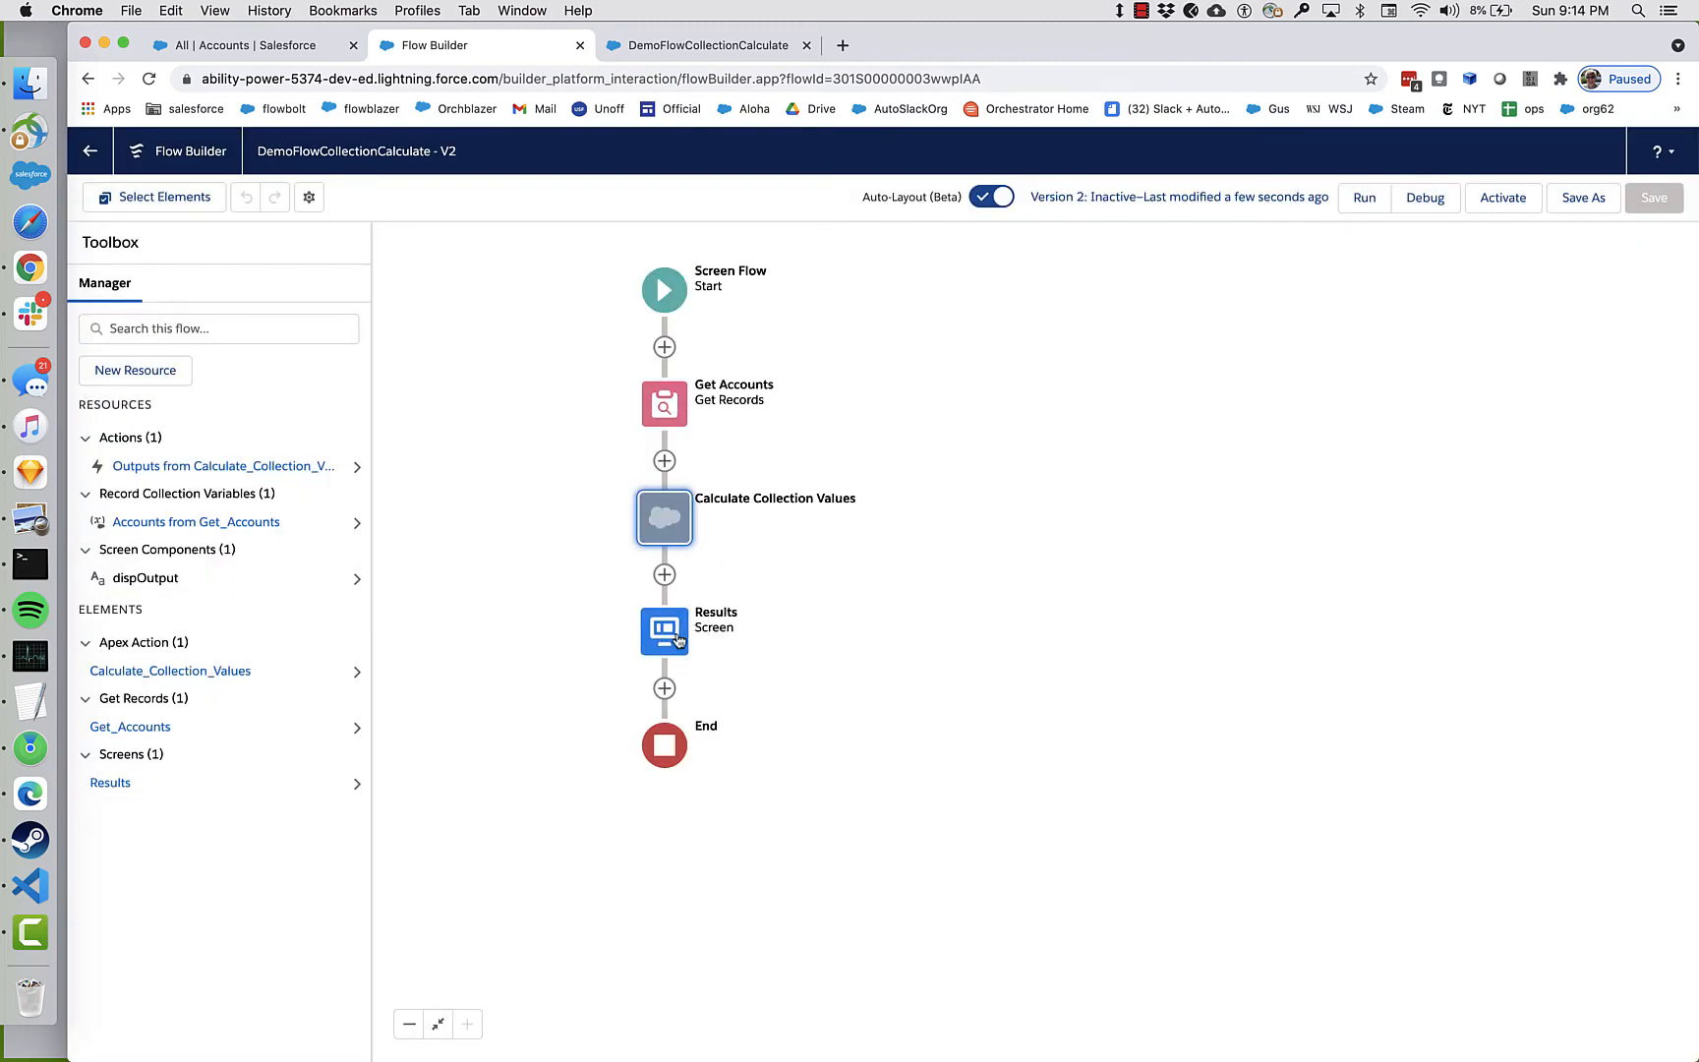
Inspect the display text component on the Results screen and the resources available to insert in it.
{"action": "left_click", "coordinate": [678, 640]}
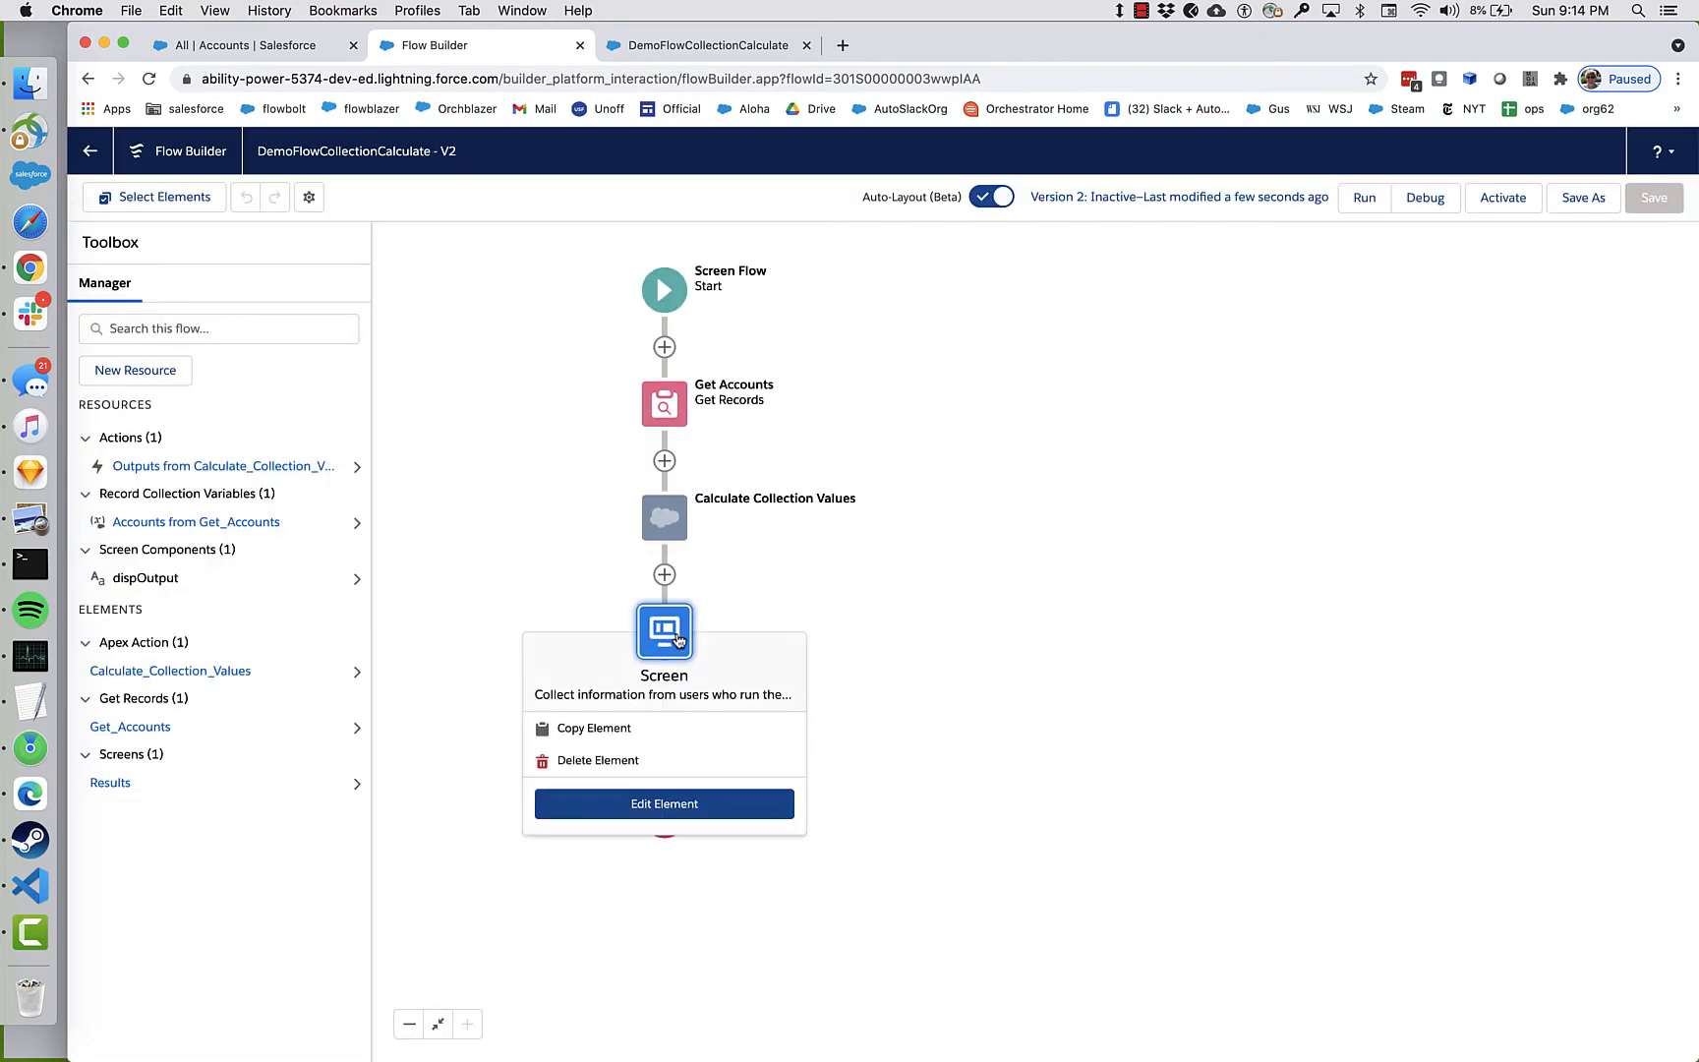
{"action": "left_click", "coordinate": [665, 805]}
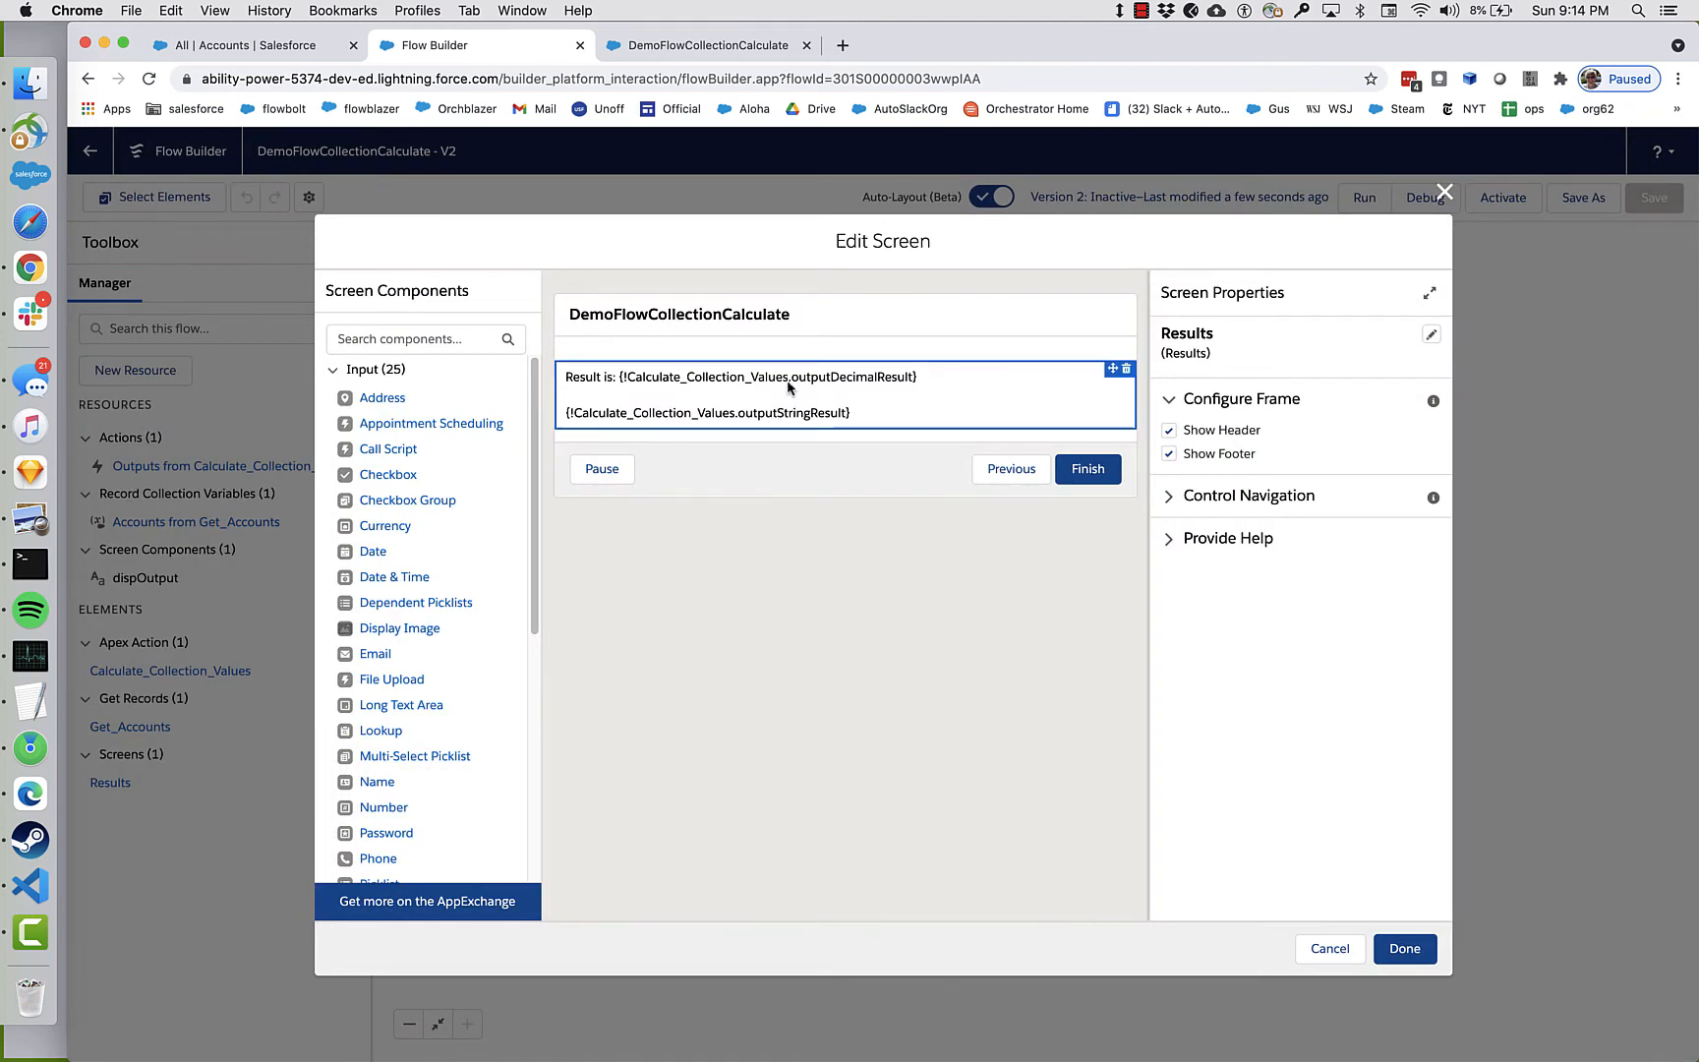
{"action": "left_click", "coordinate": [799, 419]}
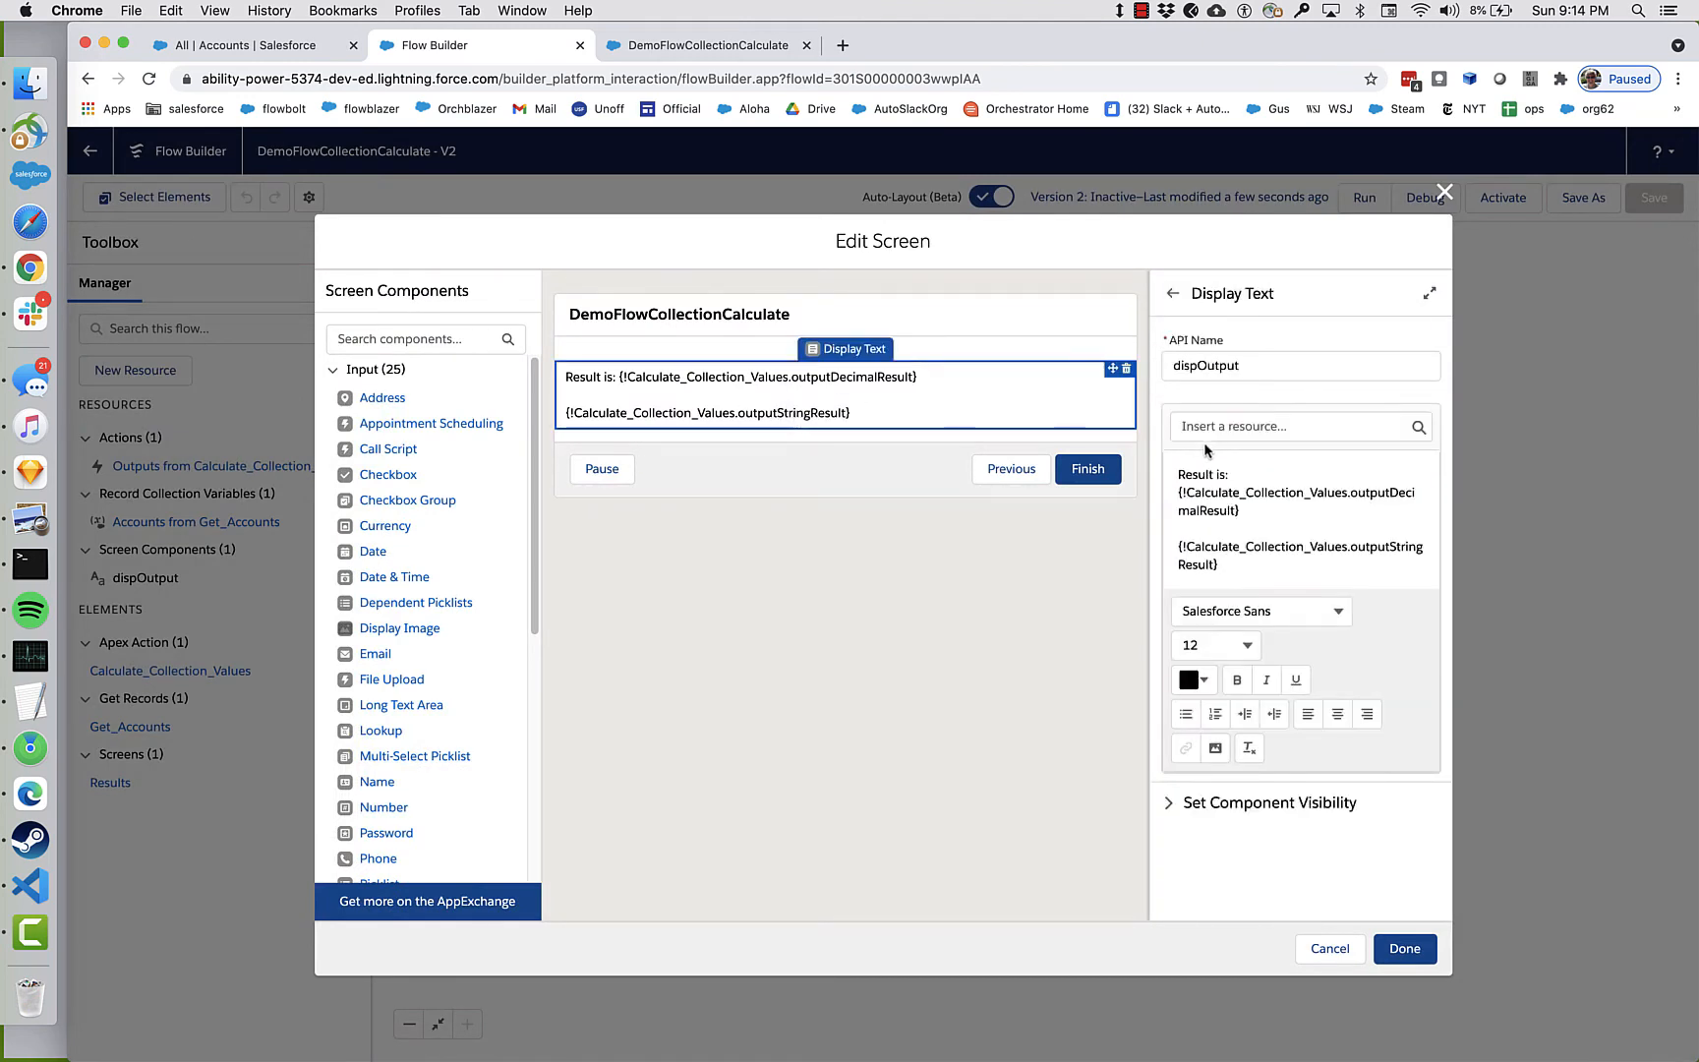
{"action": "left_click", "coordinate": [1246, 426]}
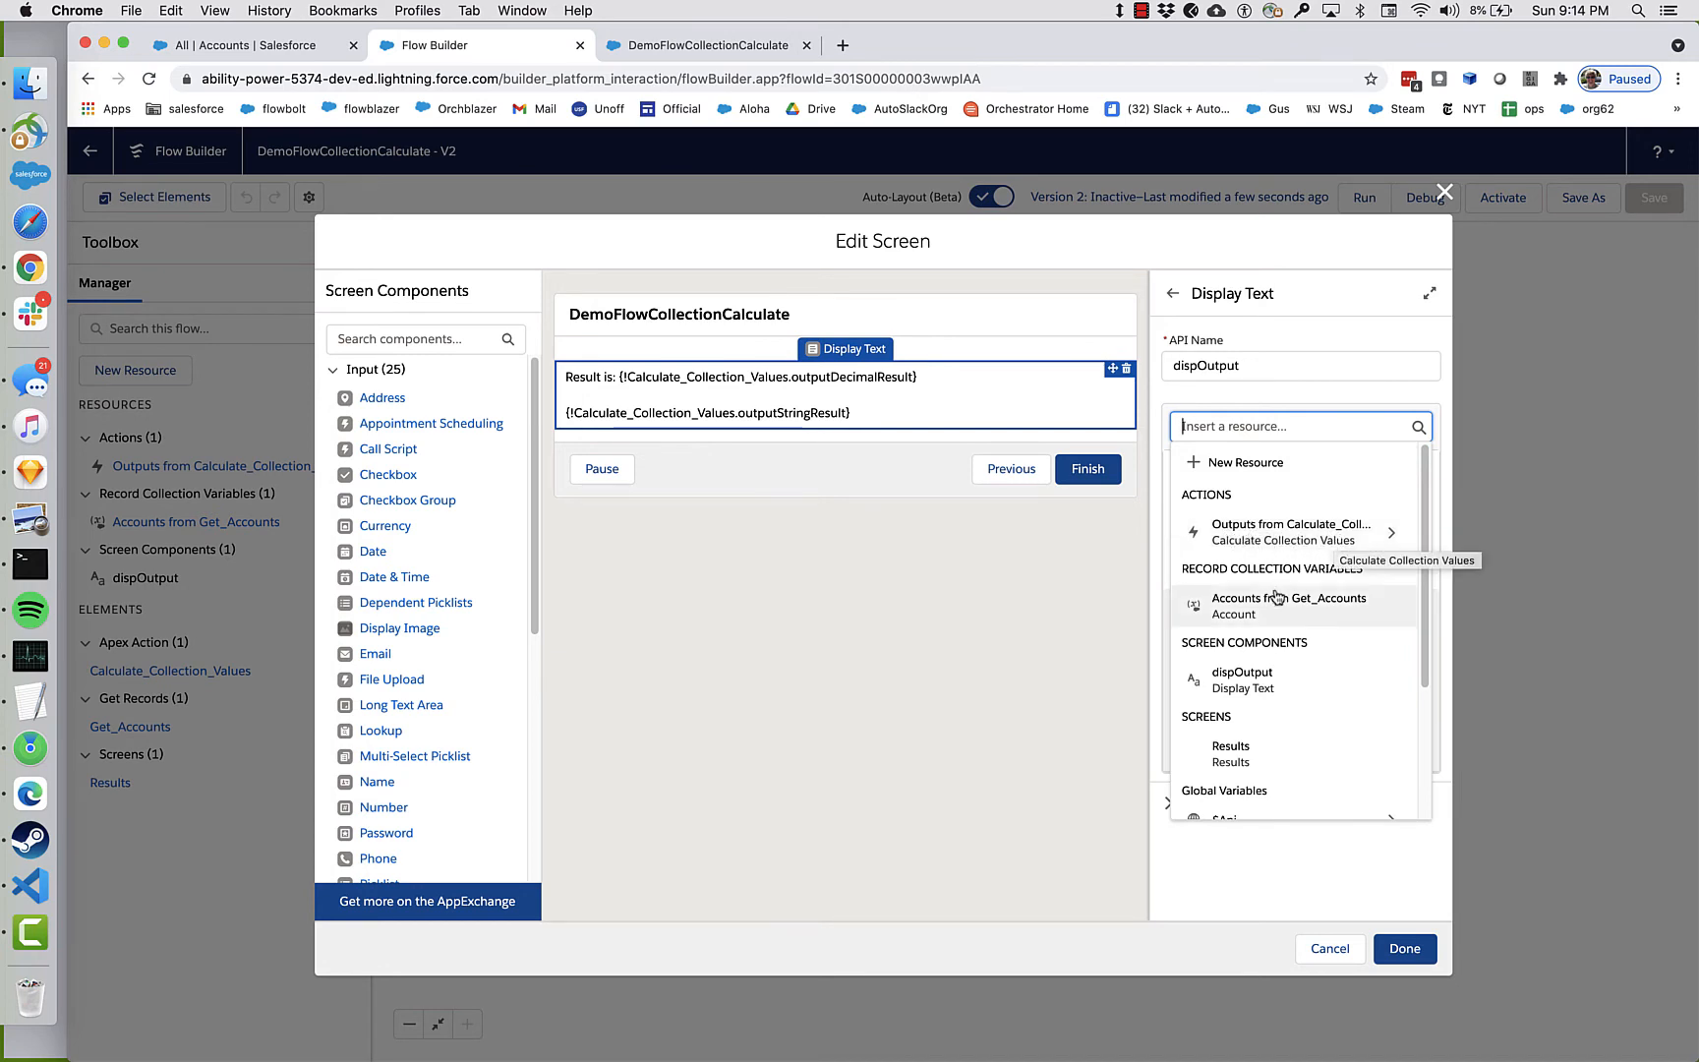
{"action": "left_click", "coordinate": [1057, 593]}
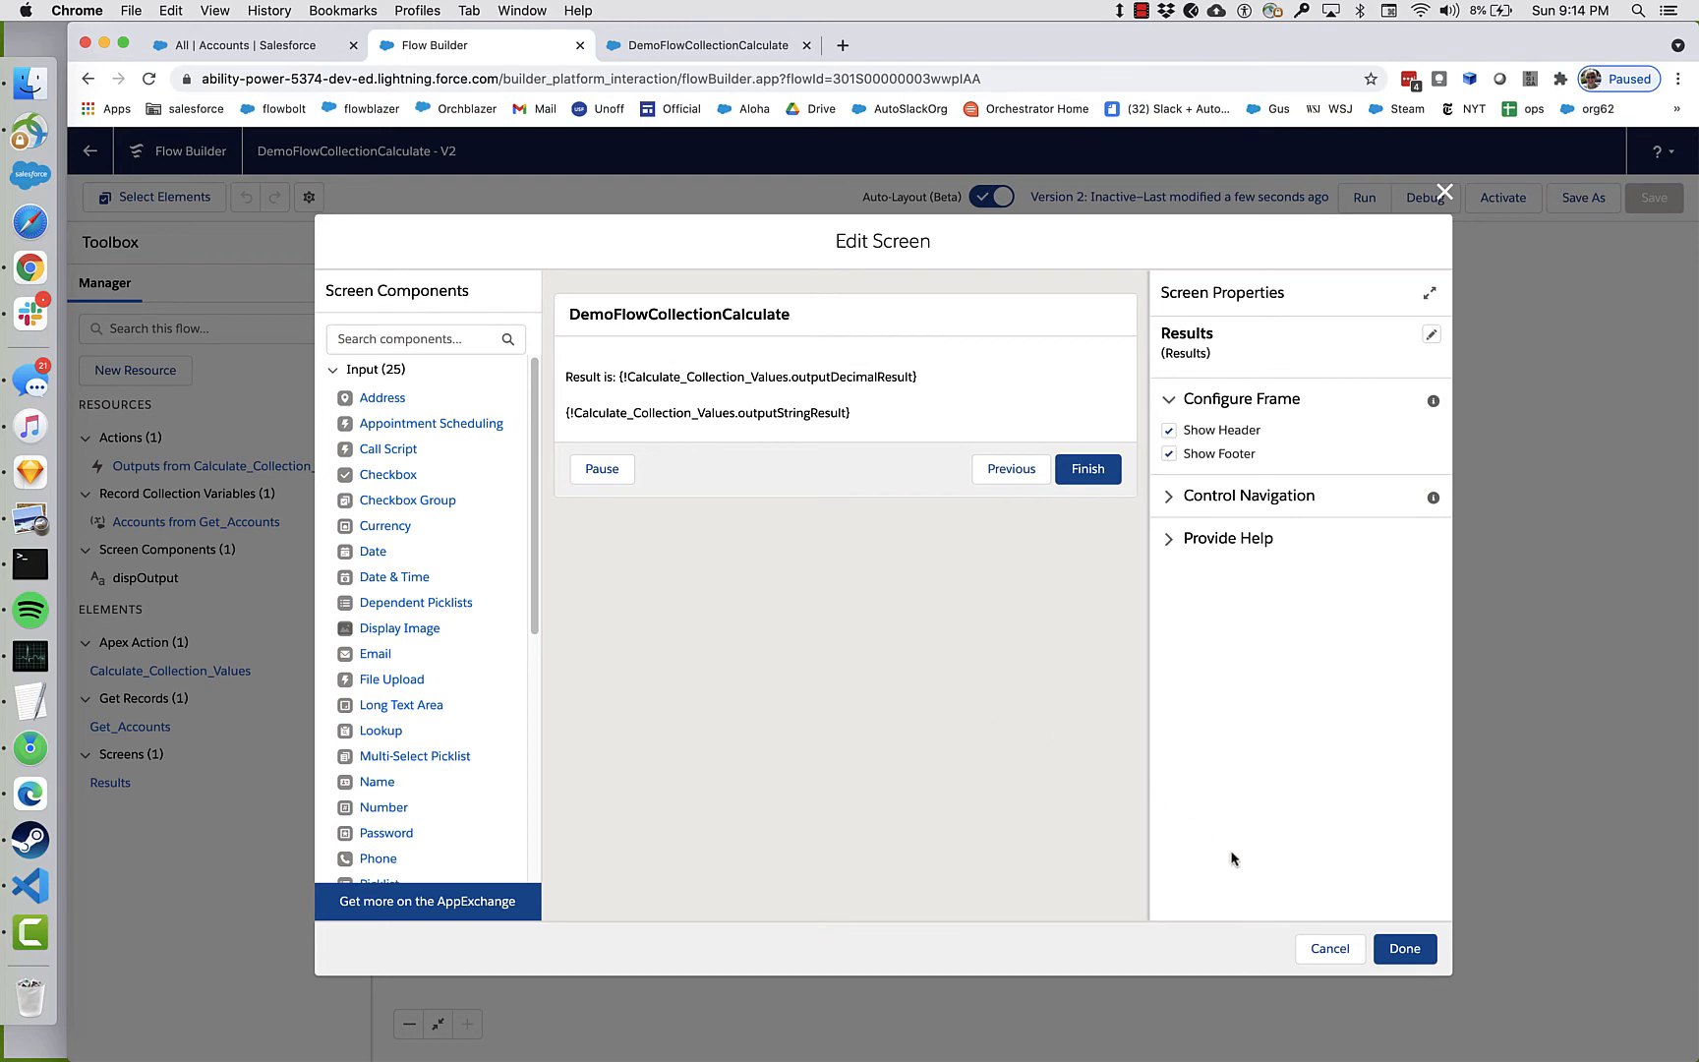
{"action": "left_click", "coordinate": [1397, 949]}
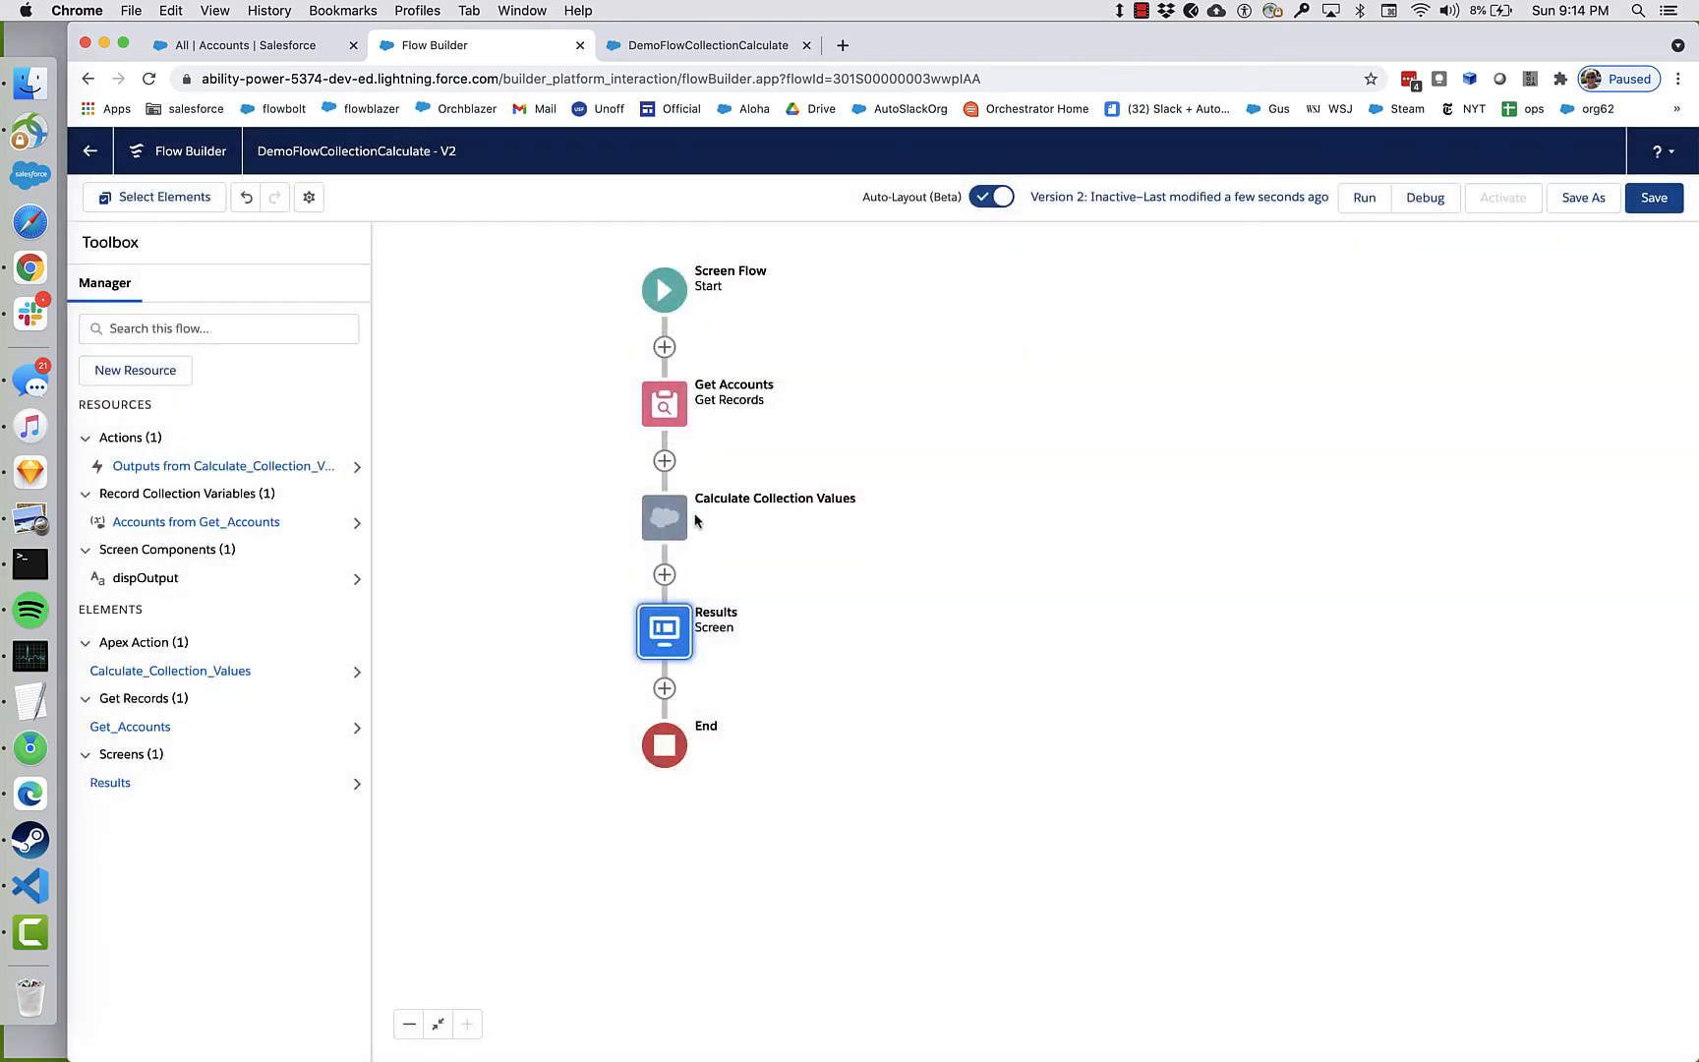
Set the Calculate Collection Values action's operation to Multiply.
{"action": "double_click", "coordinate": [676, 518]}
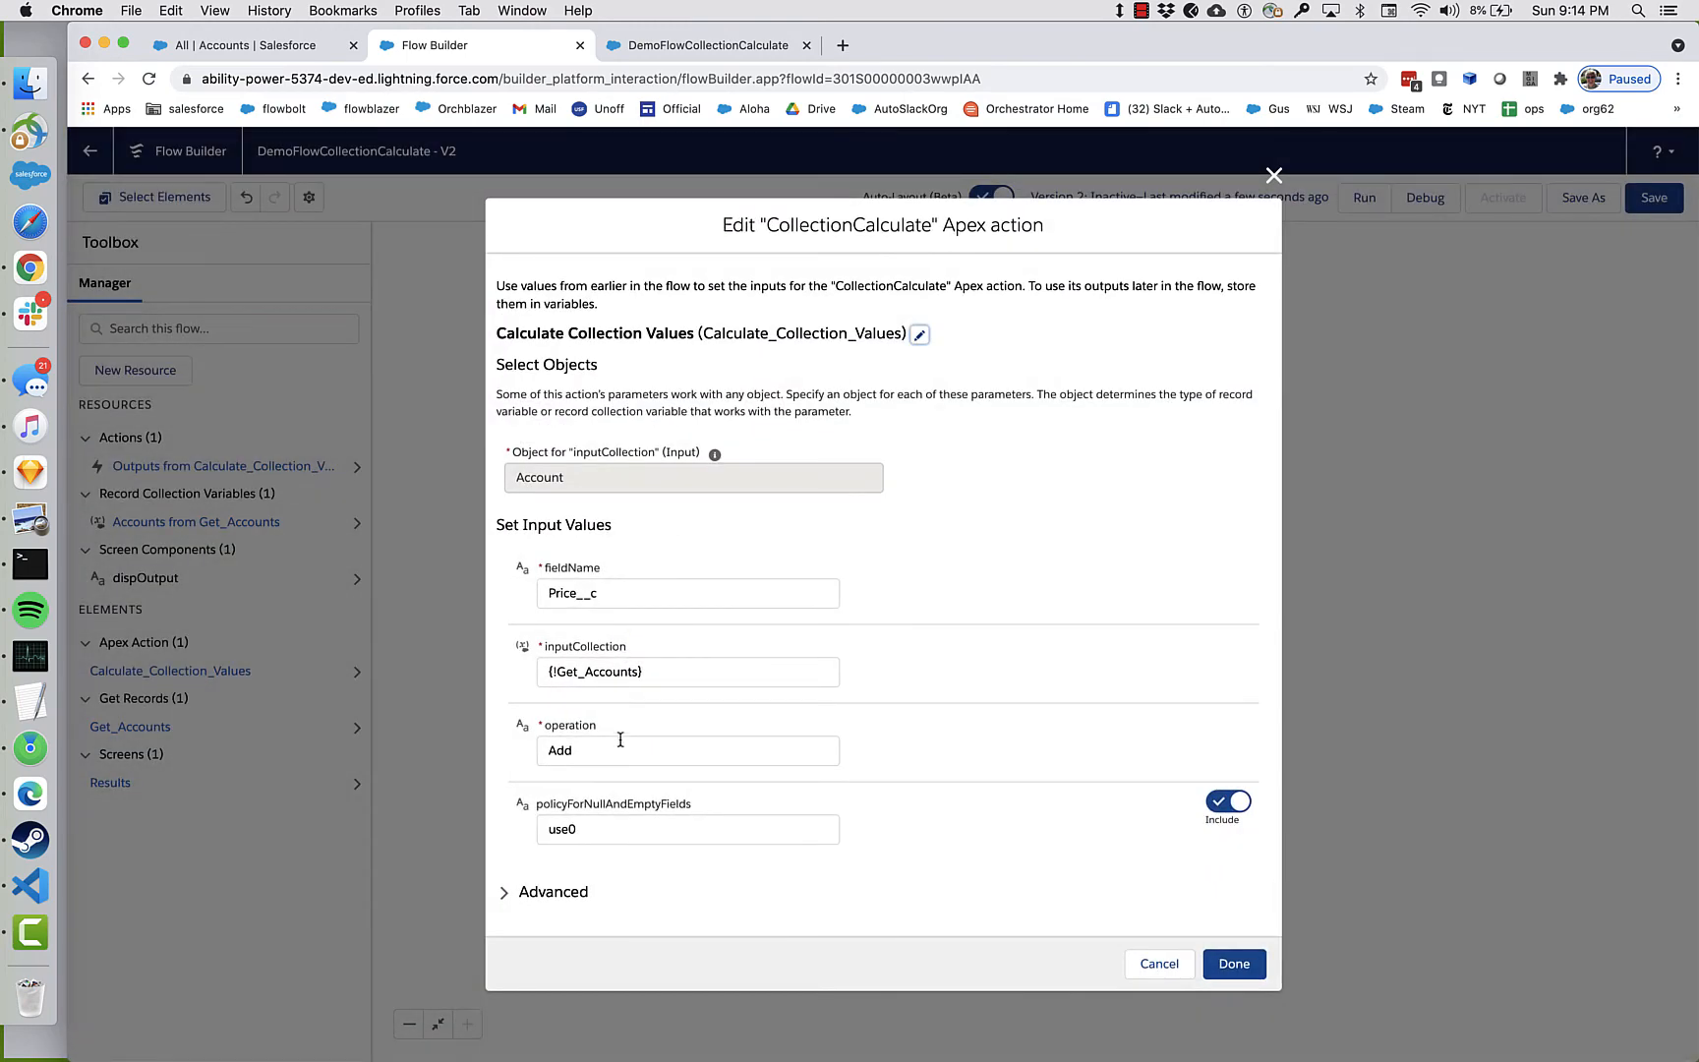
{"action": "left_click_drag", "start_coordinate": [620, 739], "coordinate": [491, 746]}
{"action": "type", "text": "Multiply"}
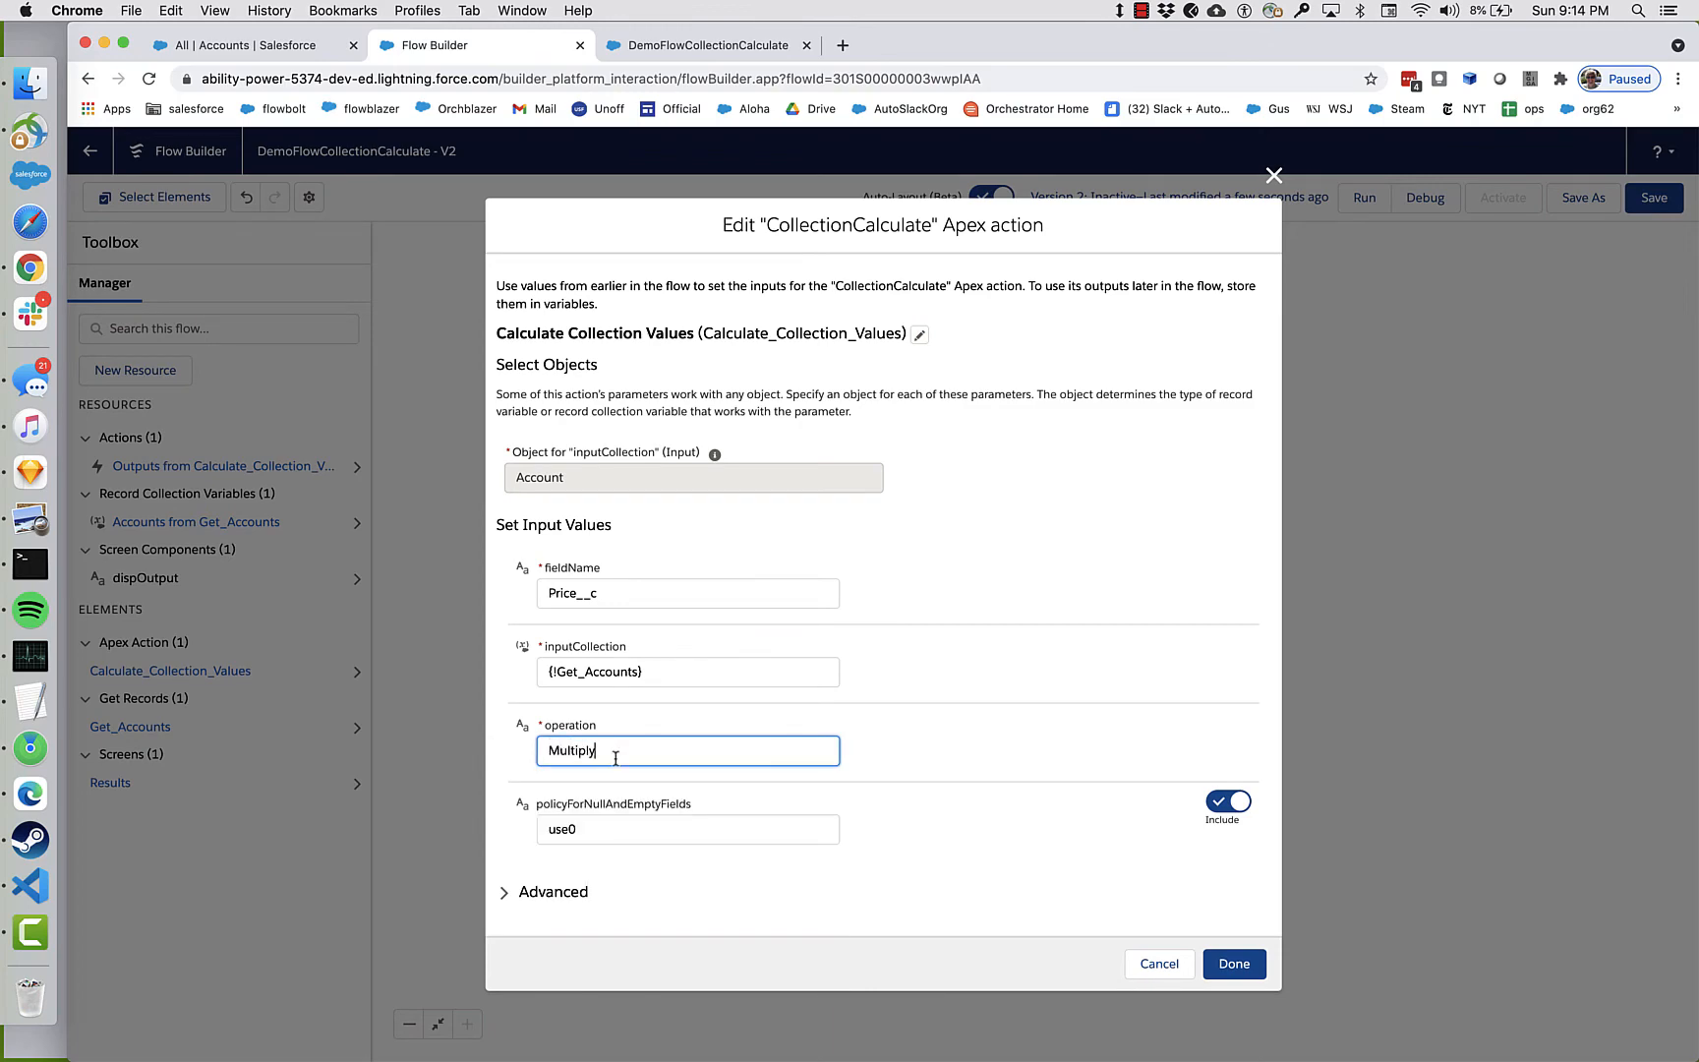
{"action": "left_click", "coordinate": [1234, 963]}
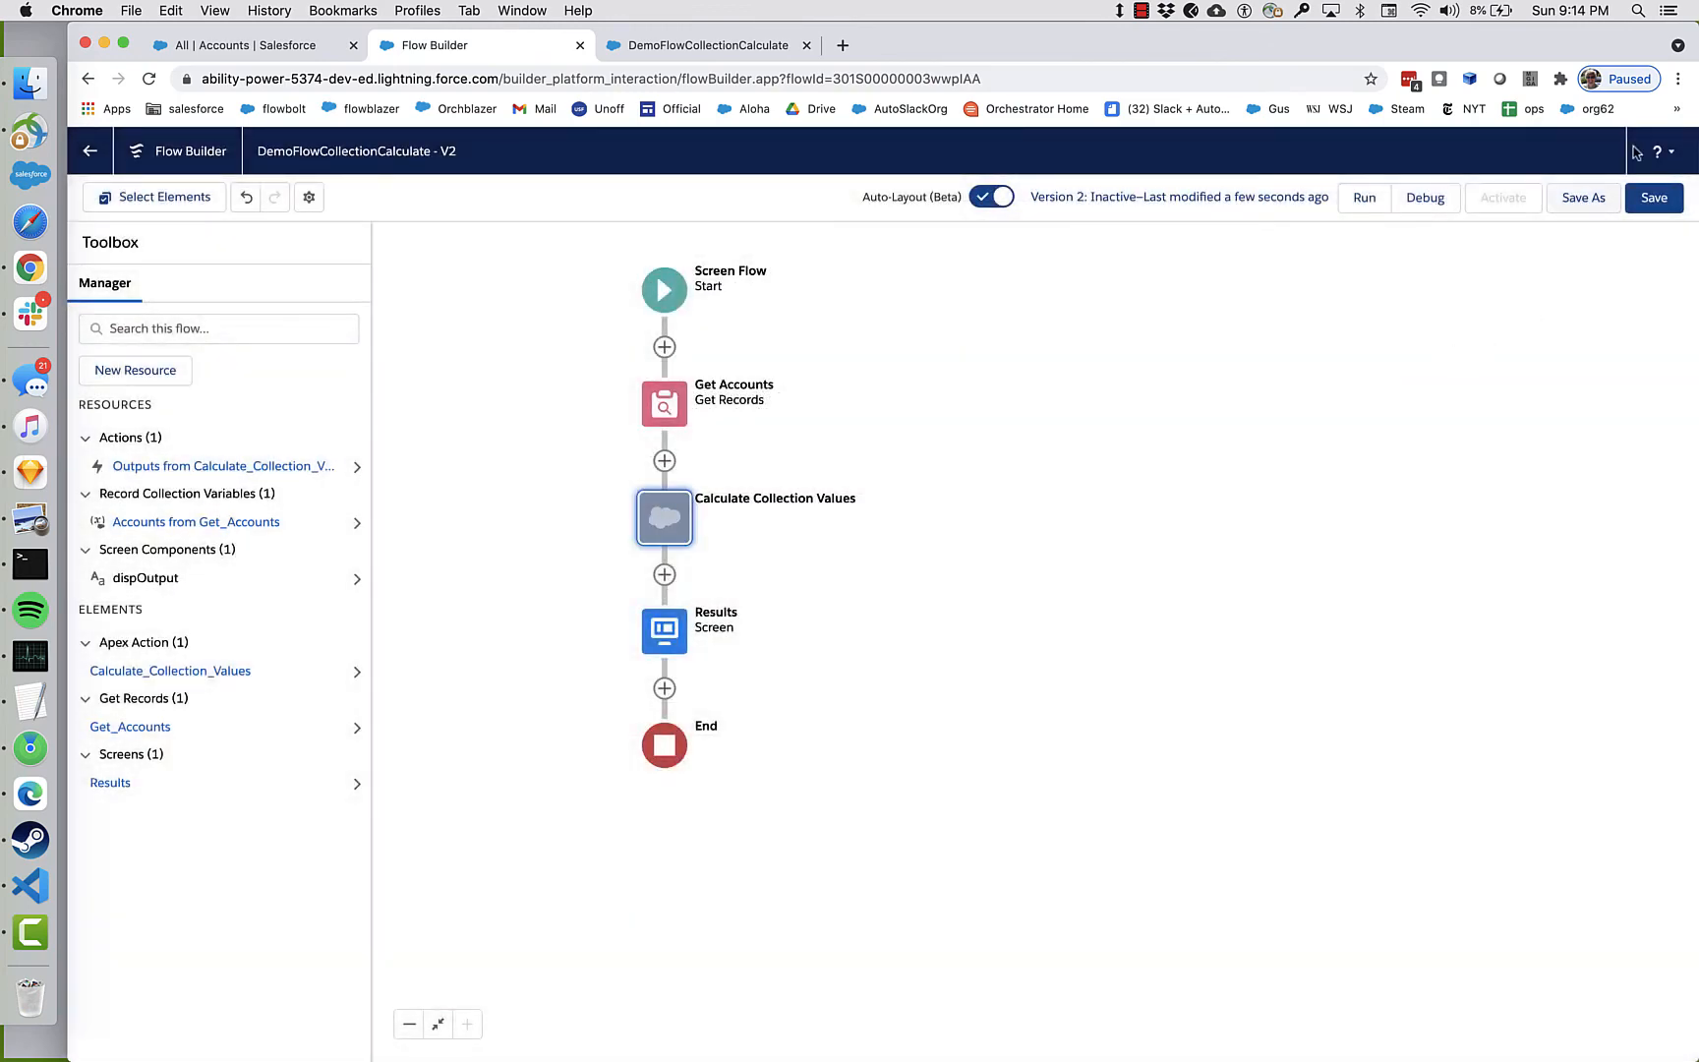
Save the flow with the Multiply operation and run it to view its result.
{"action": "left_click", "coordinate": [1654, 198]}
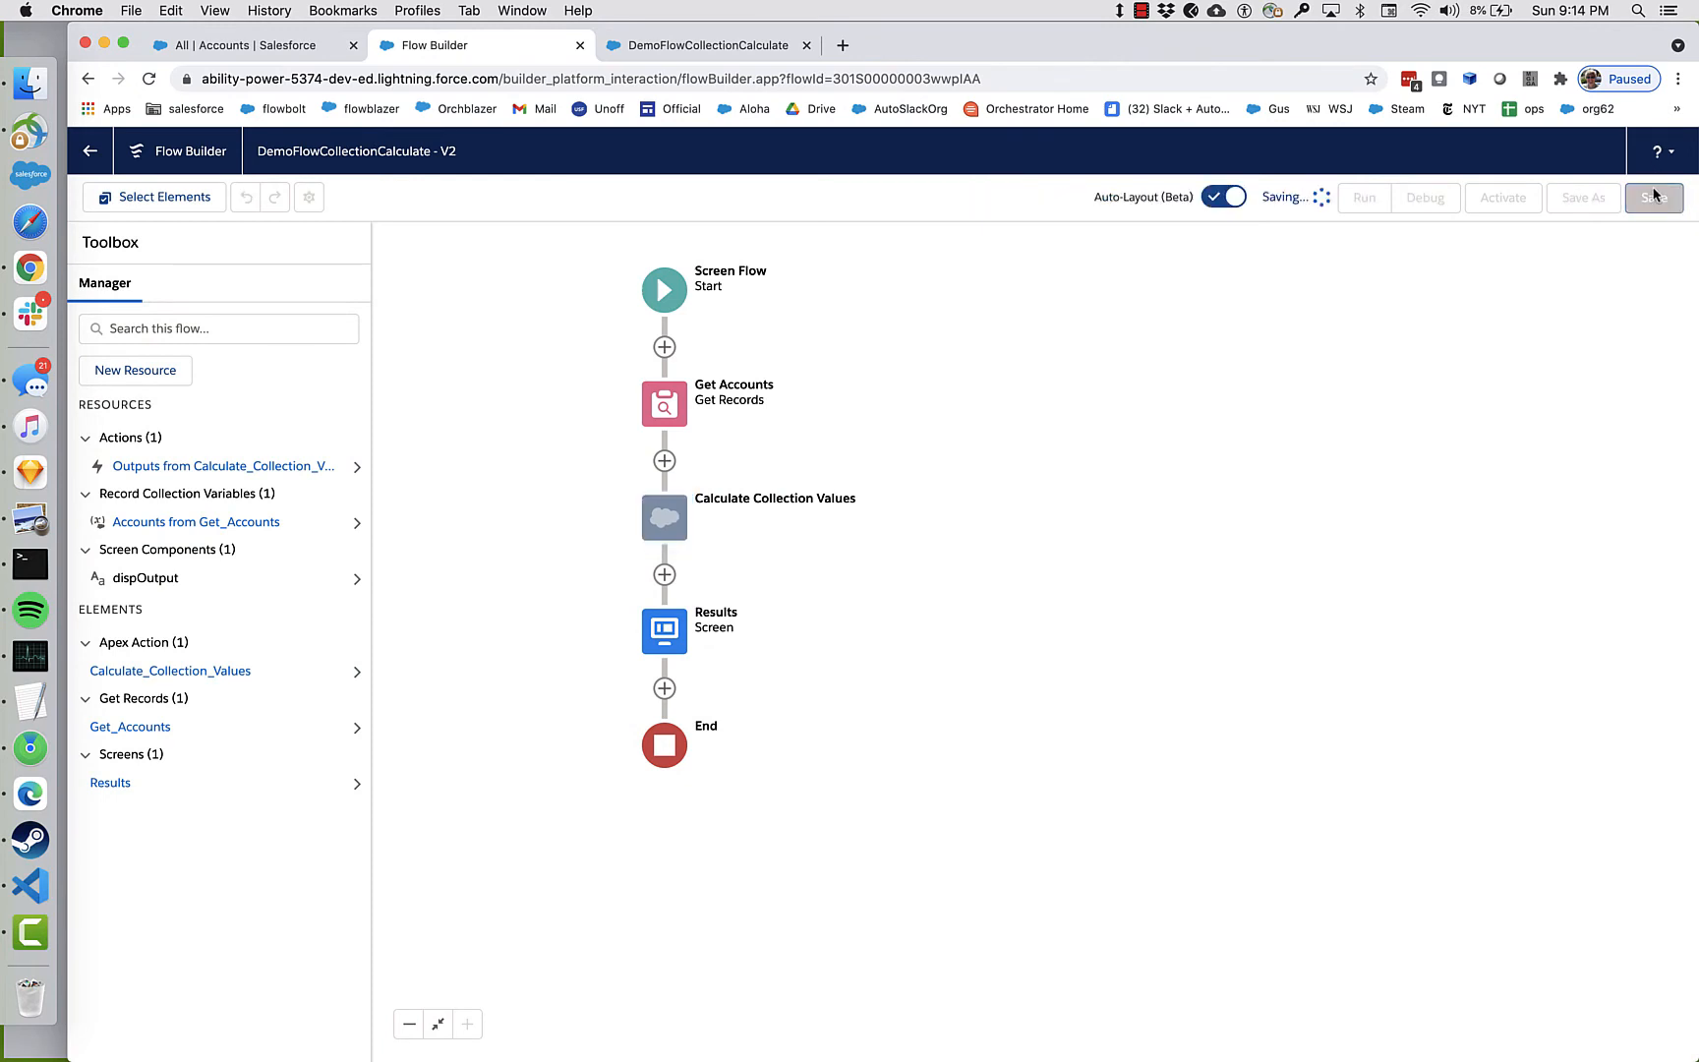
{"action": "left_click", "coordinate": [1367, 203]}
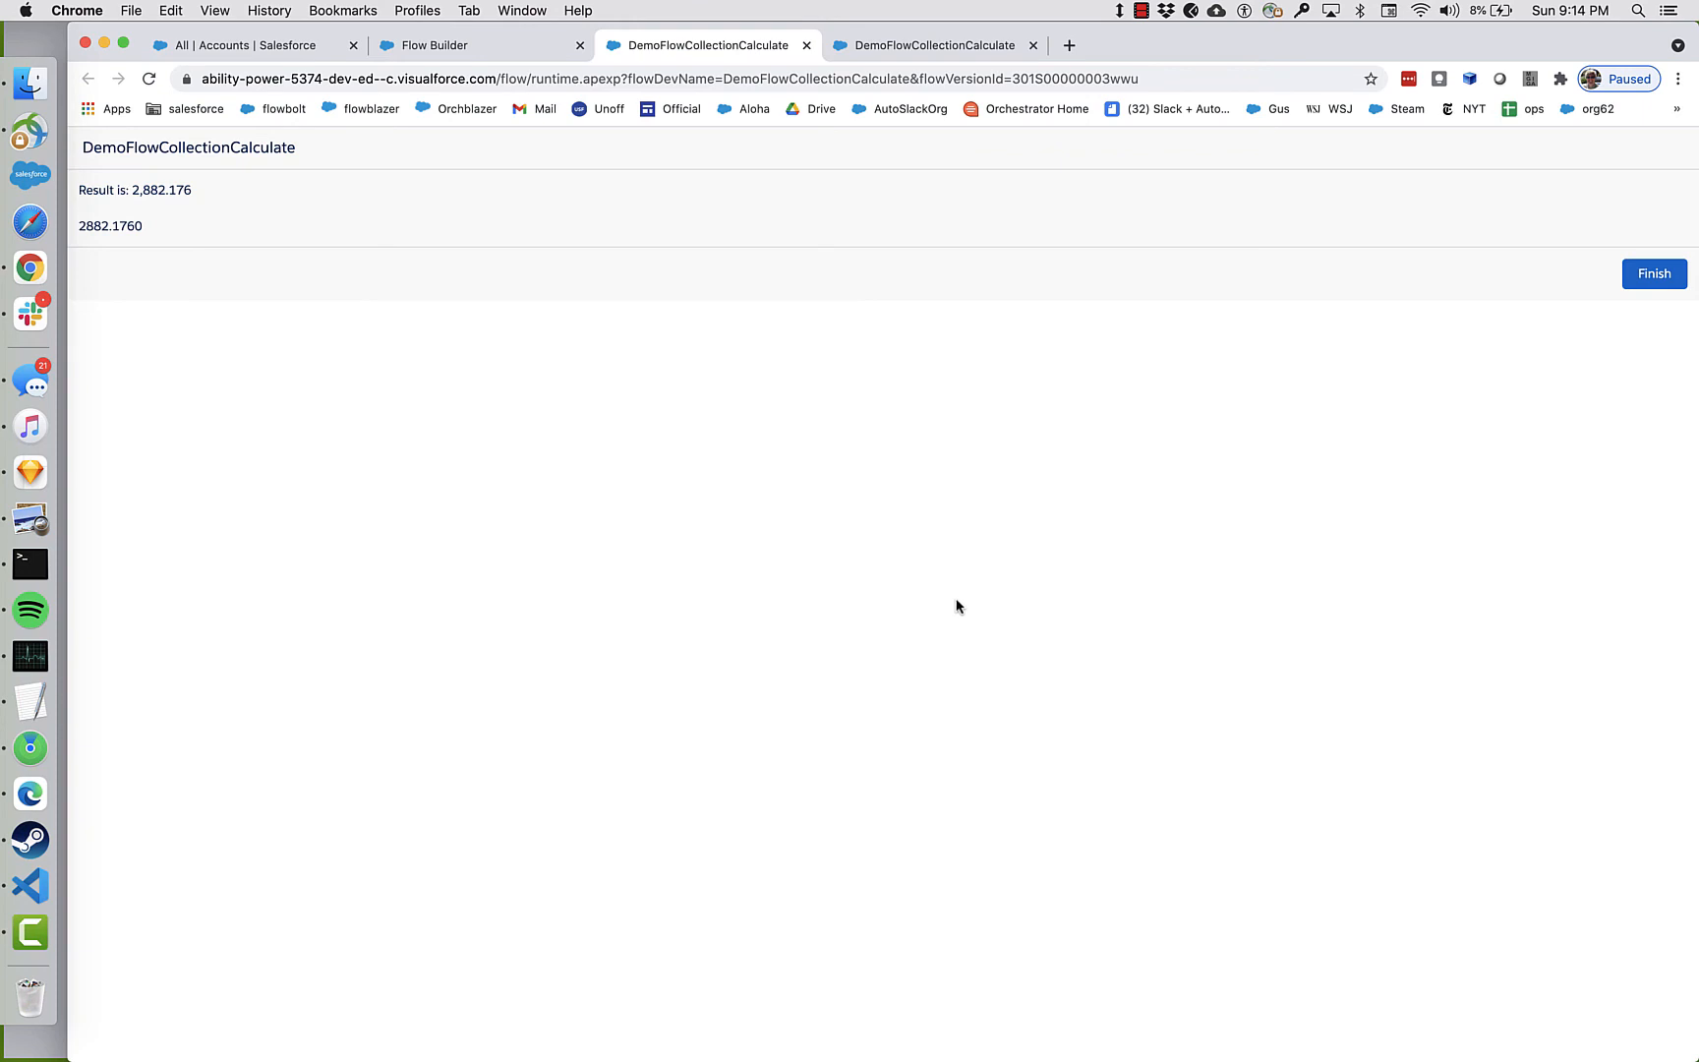
{"action": "left_click", "coordinate": [531, 45]}
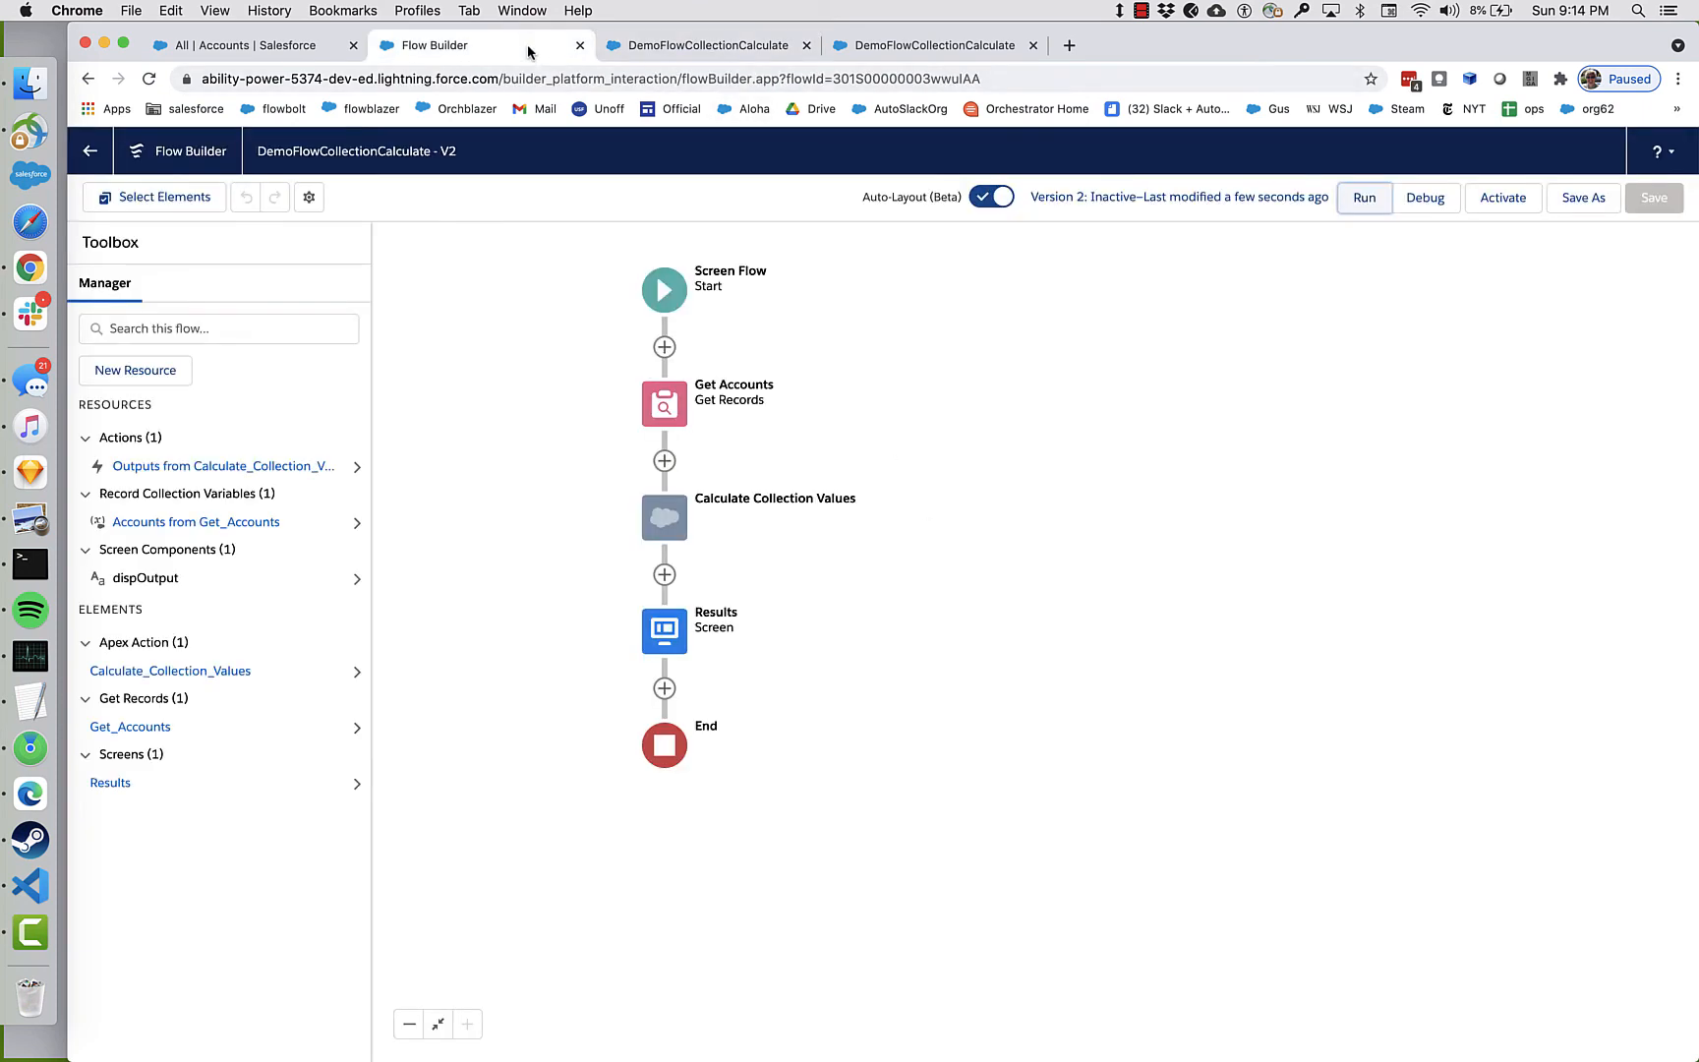
Review the action's null and empty field policy and set its operation to Average.
{"action": "double_click", "coordinate": [678, 498]}
{"action": "left_click", "coordinate": [635, 829]}
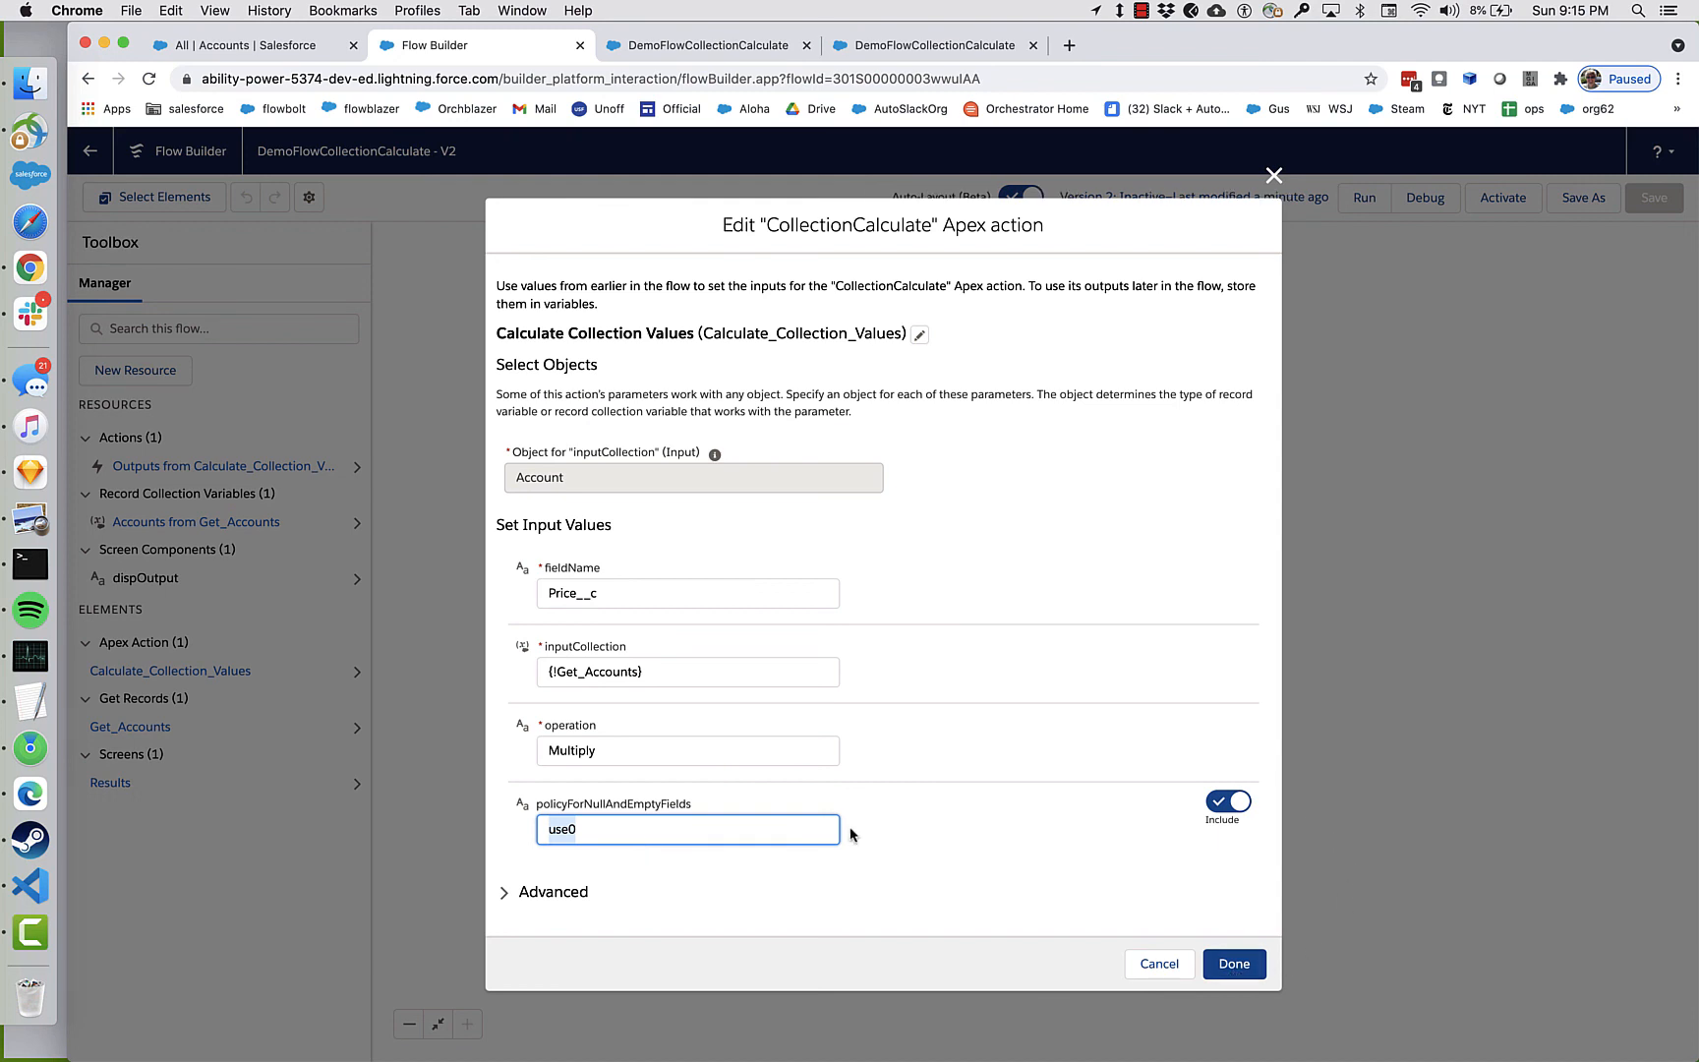
{"action": "left_click", "coordinate": [683, 758]}
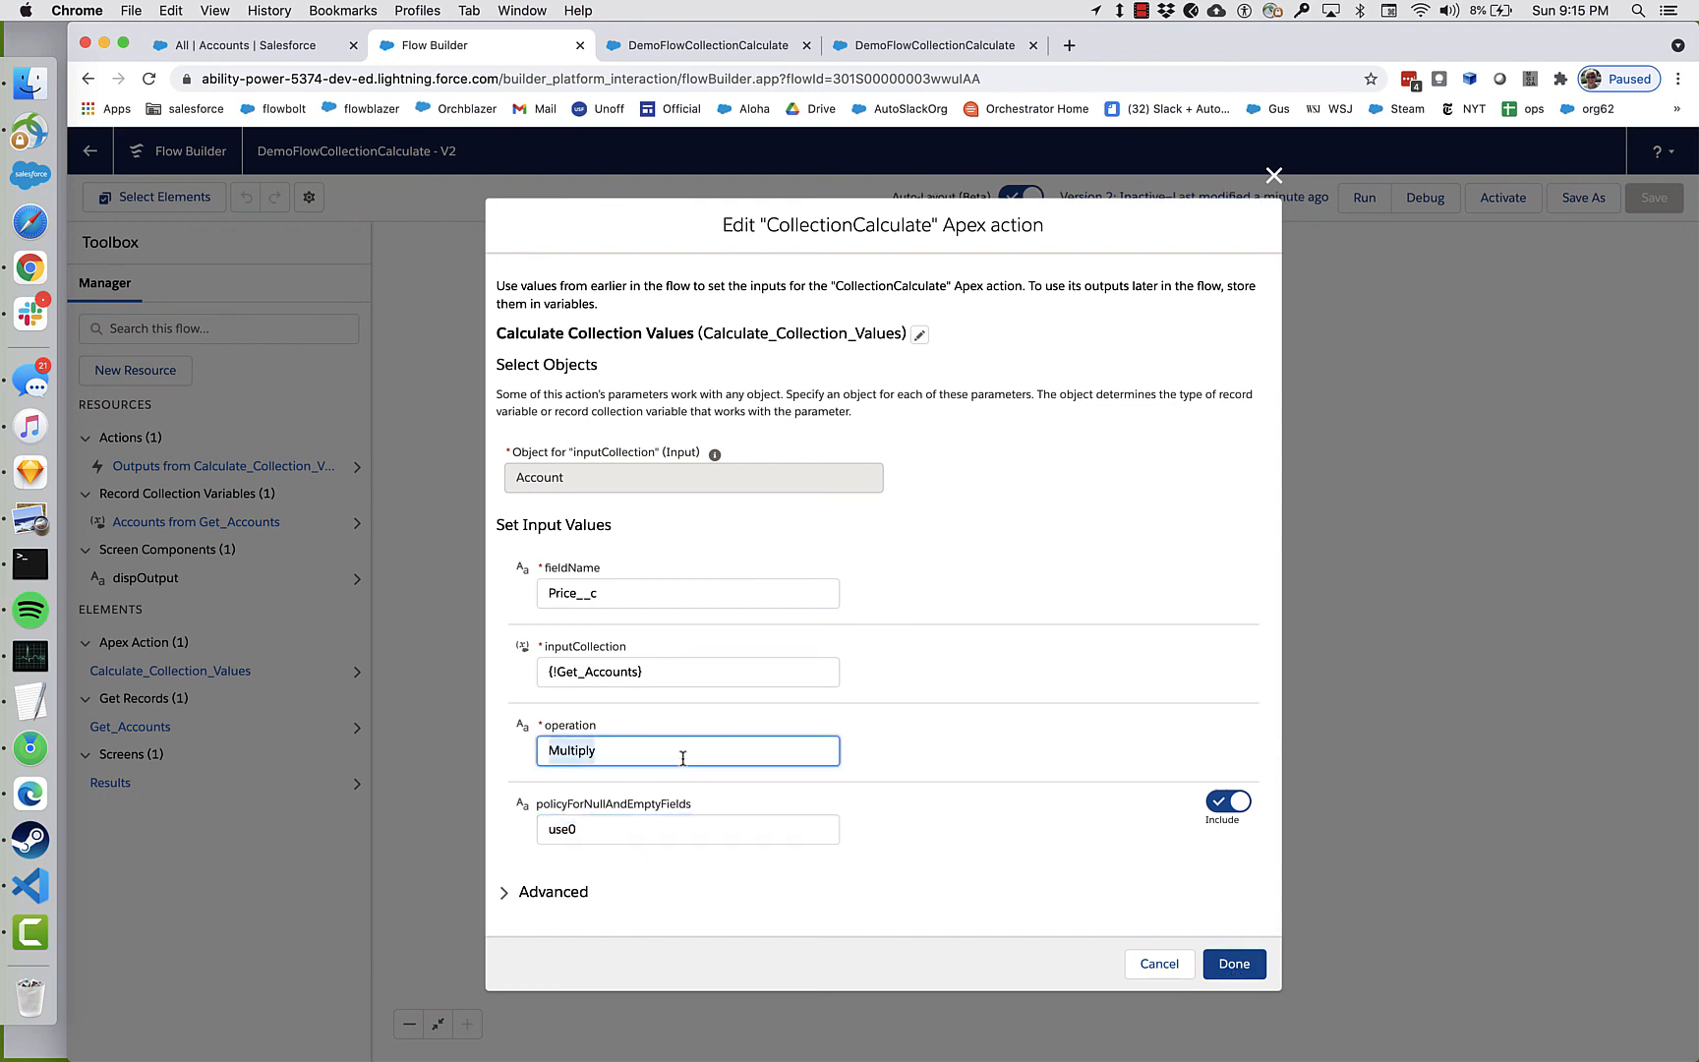
{"action": "type", "text": "Average"}
{"action": "left_click", "coordinate": [1001, 577]}
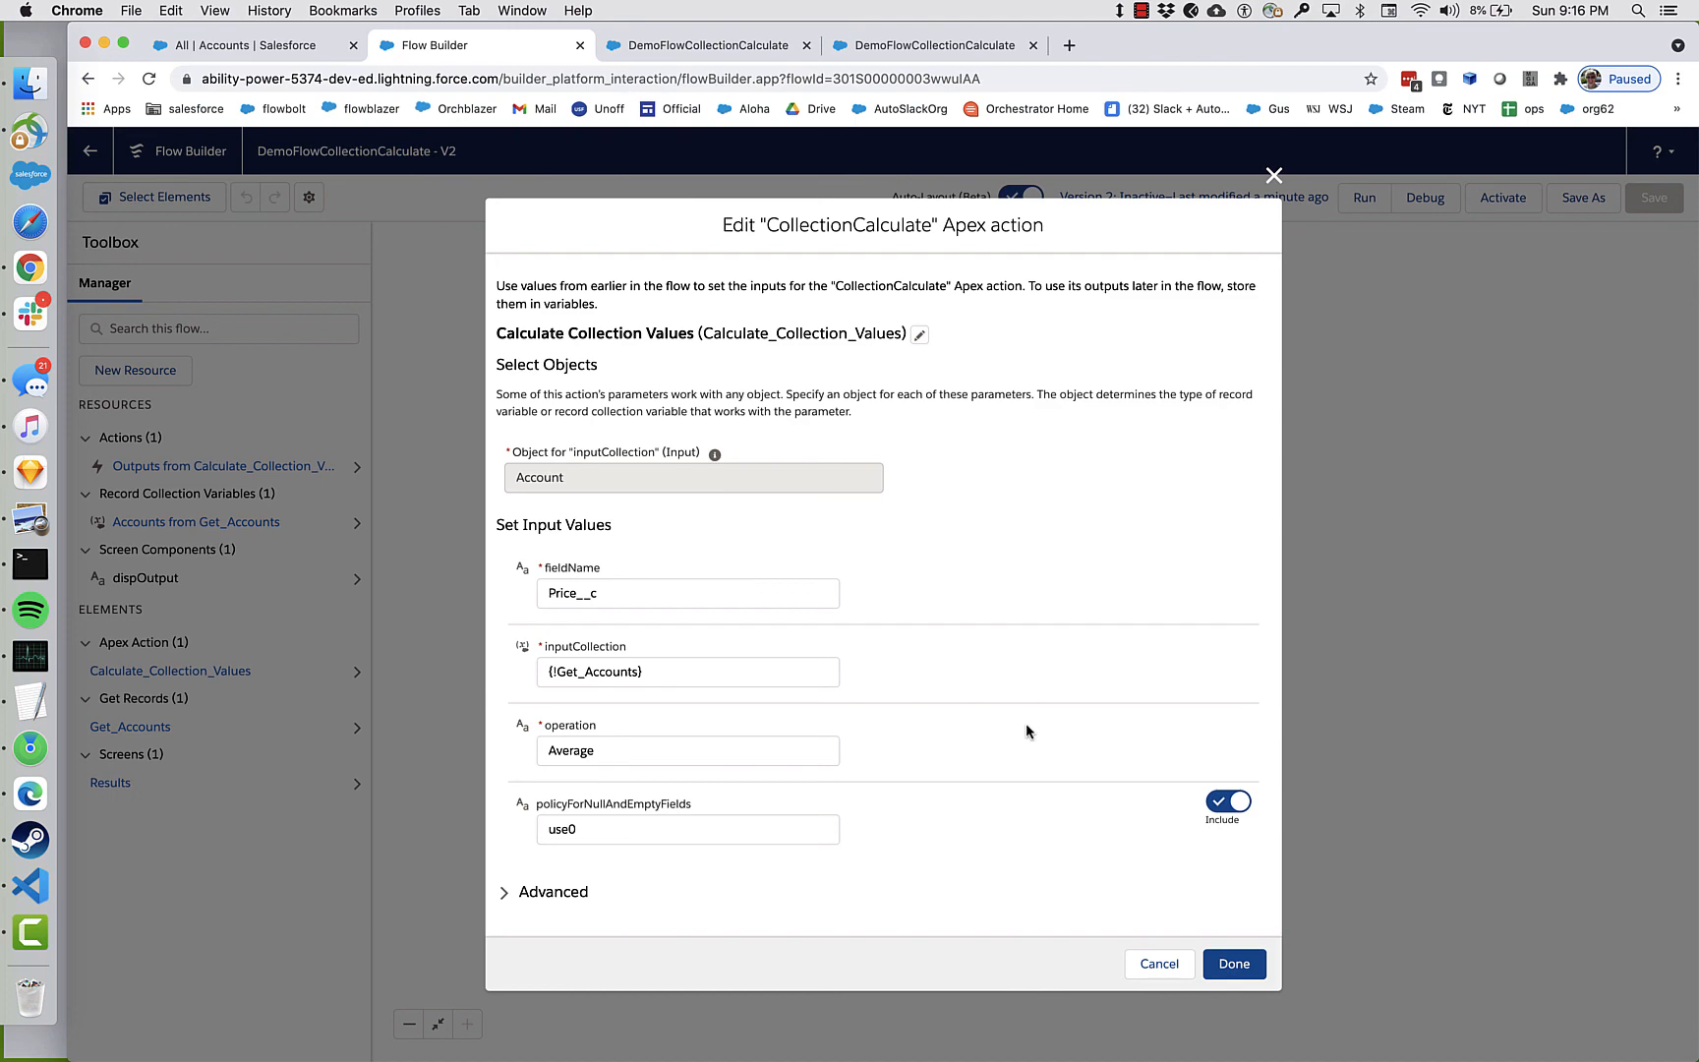
{"action": "left_click", "coordinate": [1234, 964]}
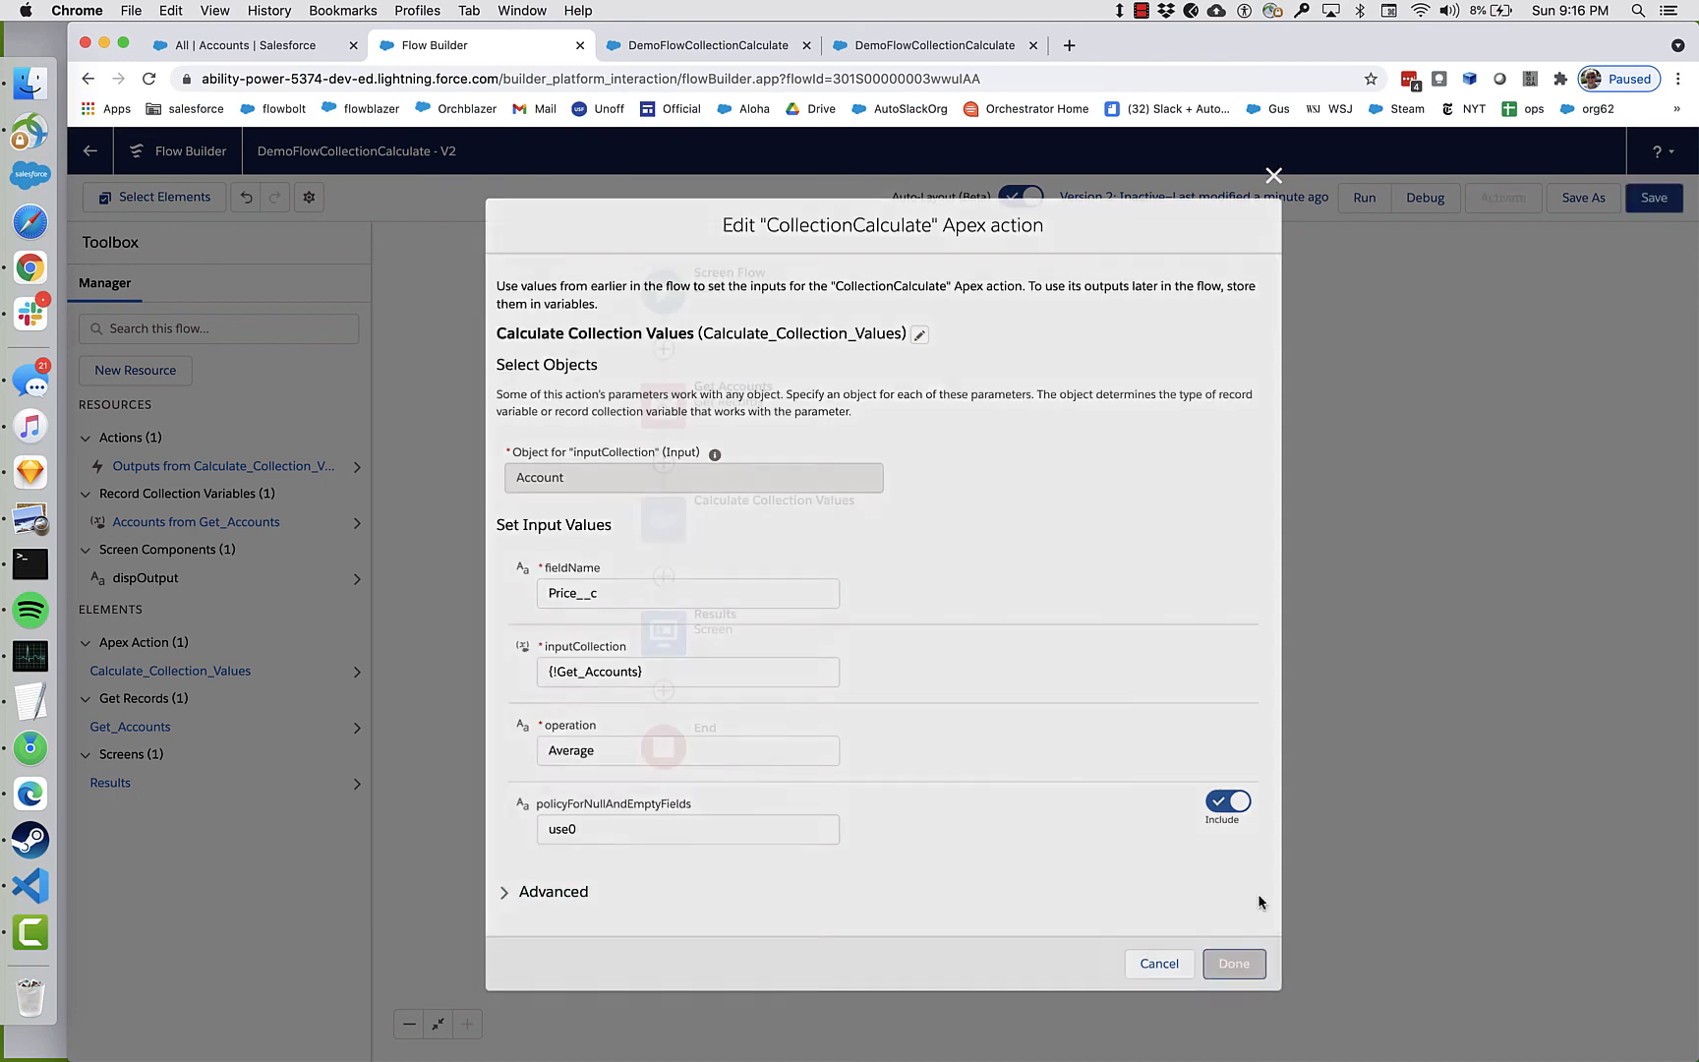
{"action": "left_click", "coordinate": [1141, 11]}
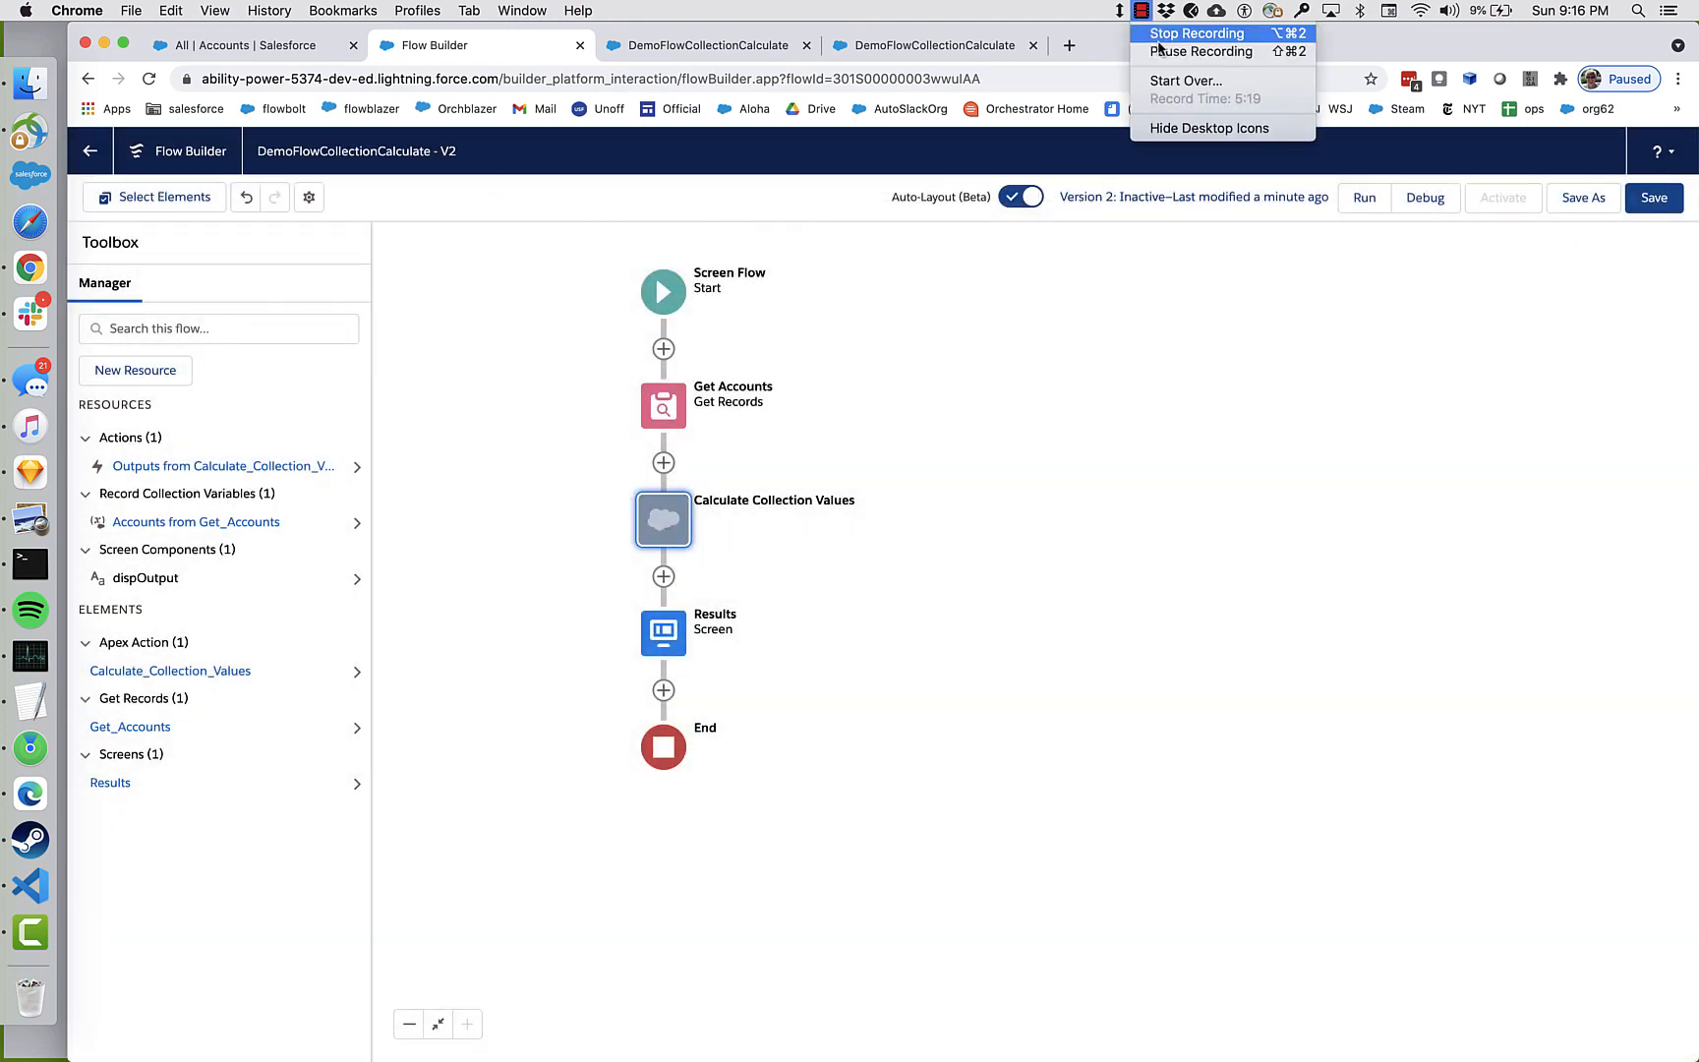